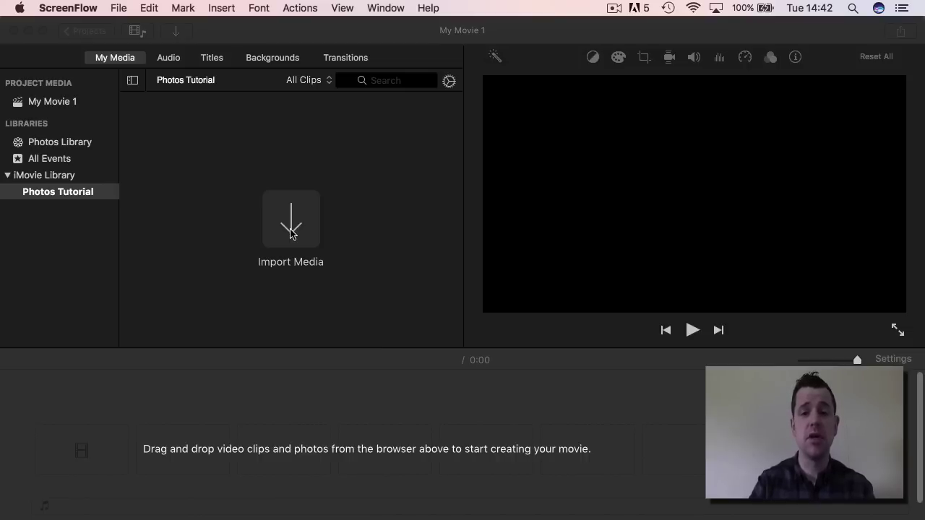
# Step: Import the photos from the Desktop's Pictures folder into the Photos Tutorial event
pyautogui.click(290, 232)
pyautogui.click(291, 232)
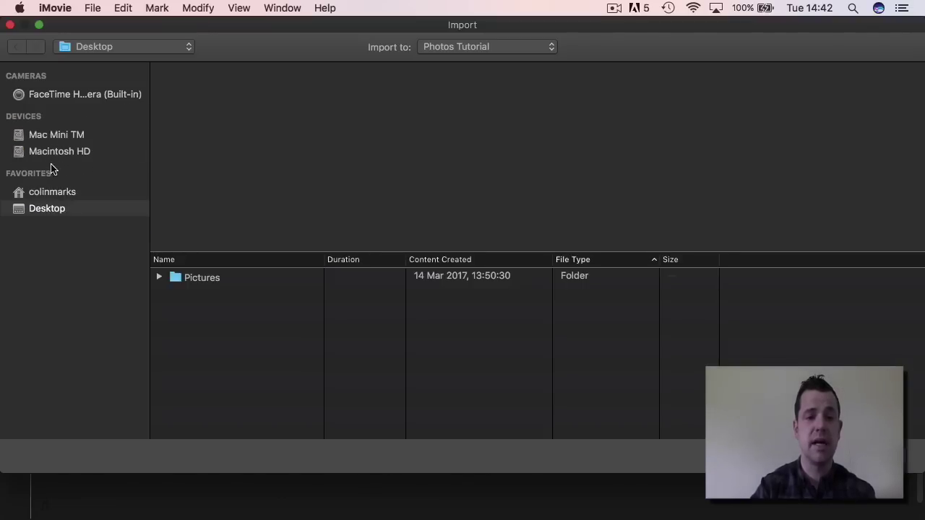
pyautogui.click(39, 230)
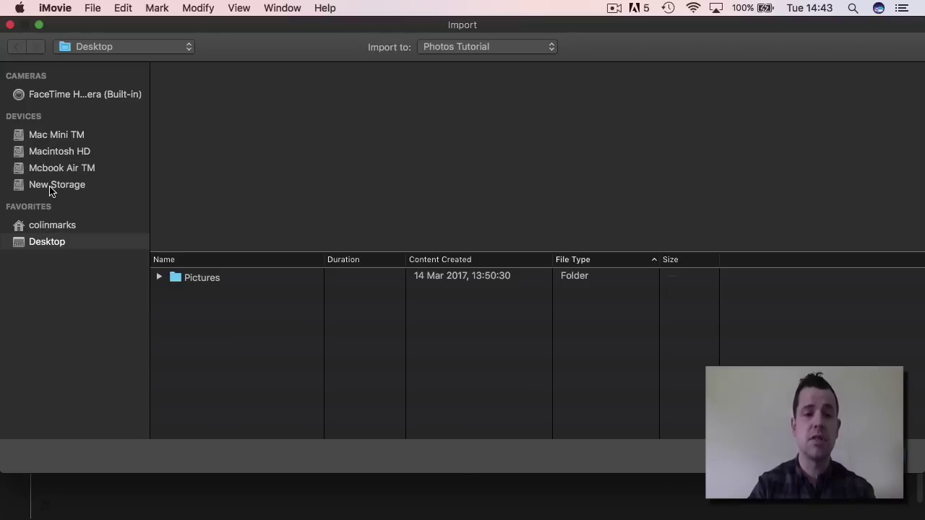
pyautogui.click(188, 284)
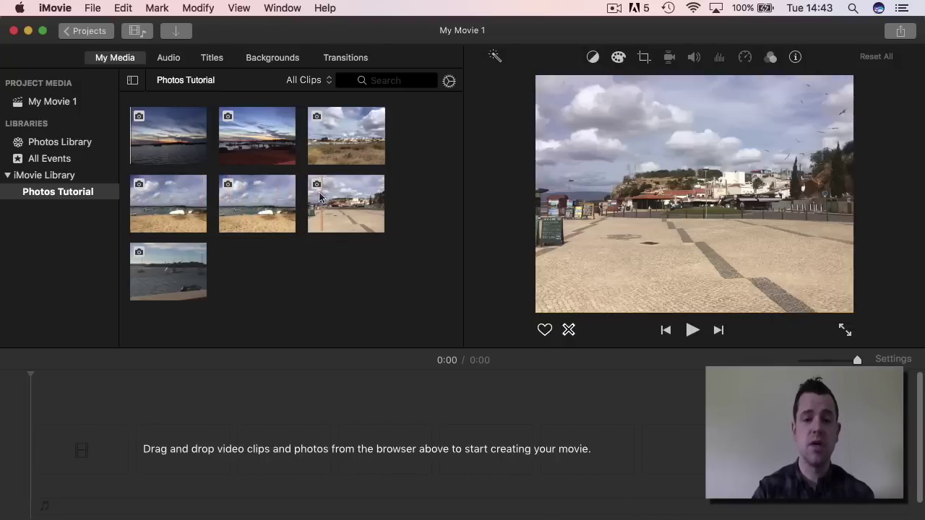
# Step: Delete the duplicate beach photo with the white boat from the Photos Tutorial event
pyautogui.click(244, 208)
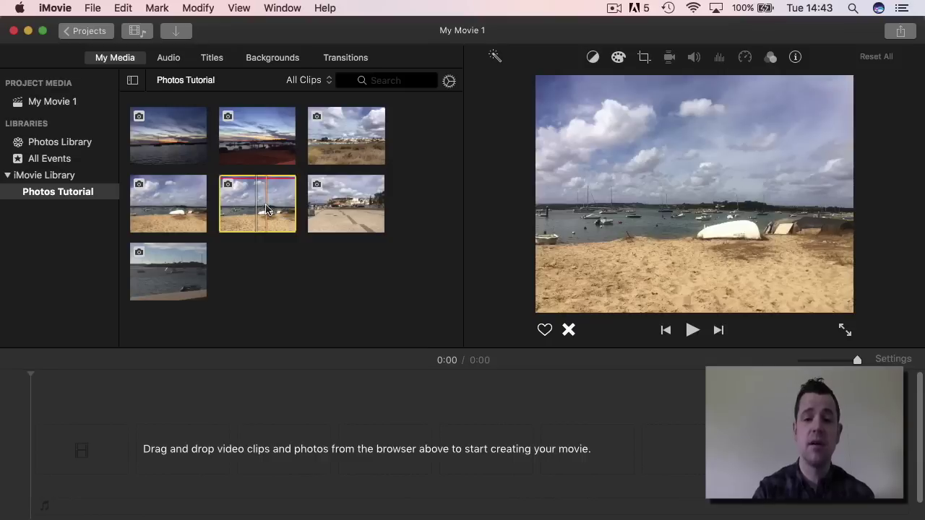
pyautogui.rightClick(264, 197)
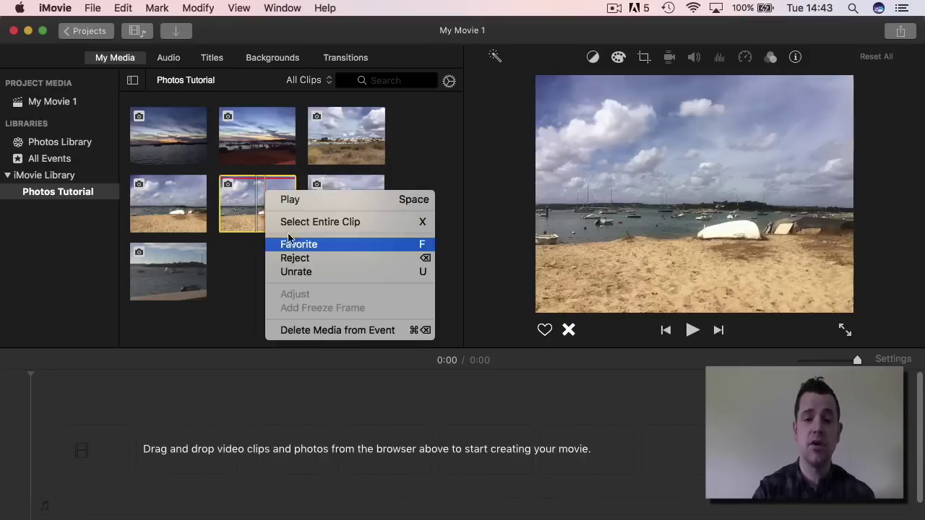
pyautogui.click(302, 331)
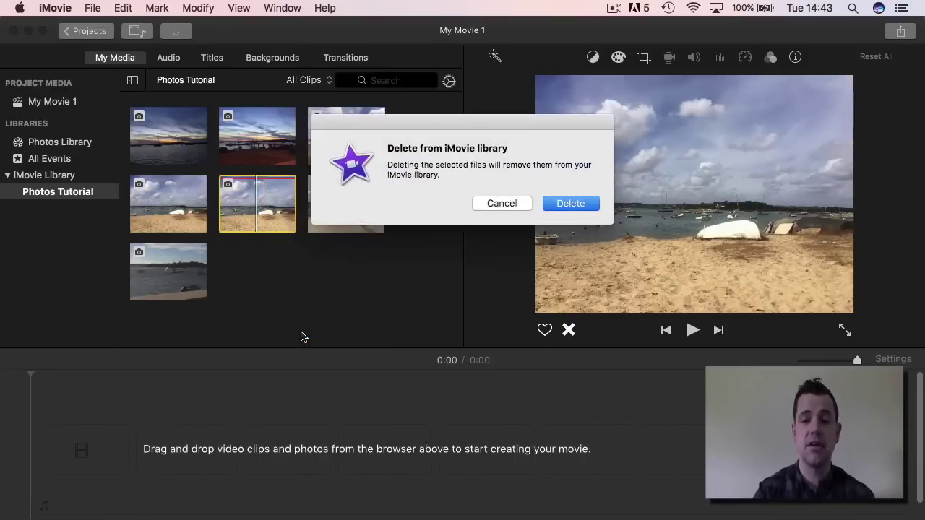
pyautogui.click(568, 205)
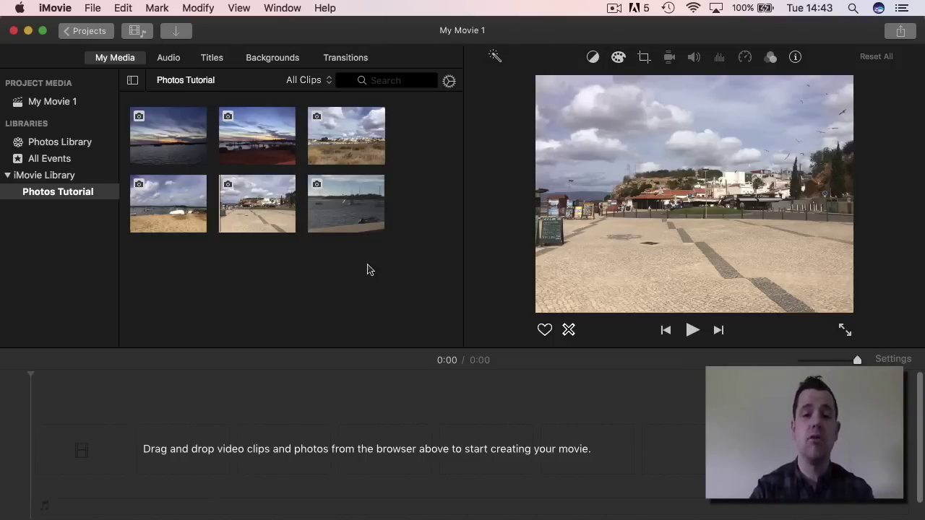
# Step: Add the first sunset harbour photo to the empty movie timeline
pyautogui.click(174, 149)
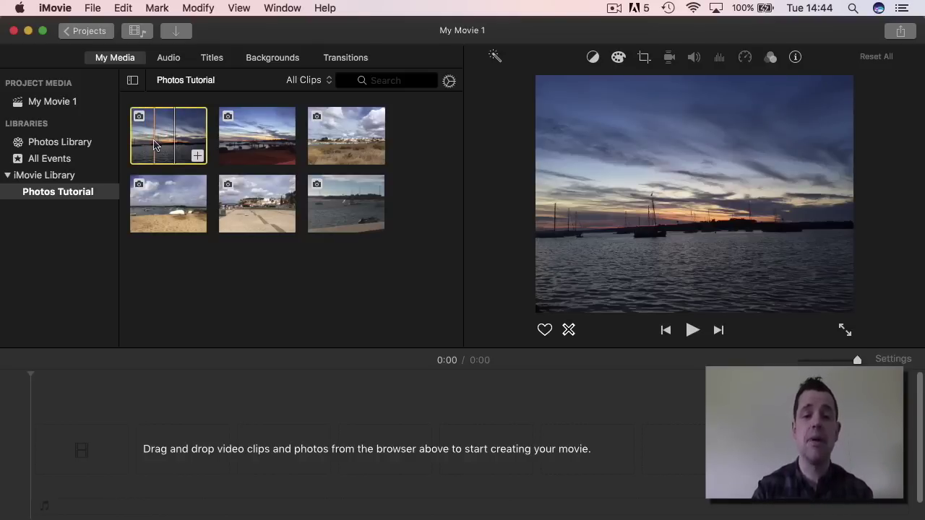
pyautogui.moveTo(169, 145)
pyautogui.mouseDown()
pyautogui.moveTo(138, 400)
pyautogui.moveTo(110, 427)
pyautogui.moveTo(97, 423)
pyautogui.moveTo(171, 97)
pyautogui.moveTo(161, 145)
pyautogui.mouseUp()
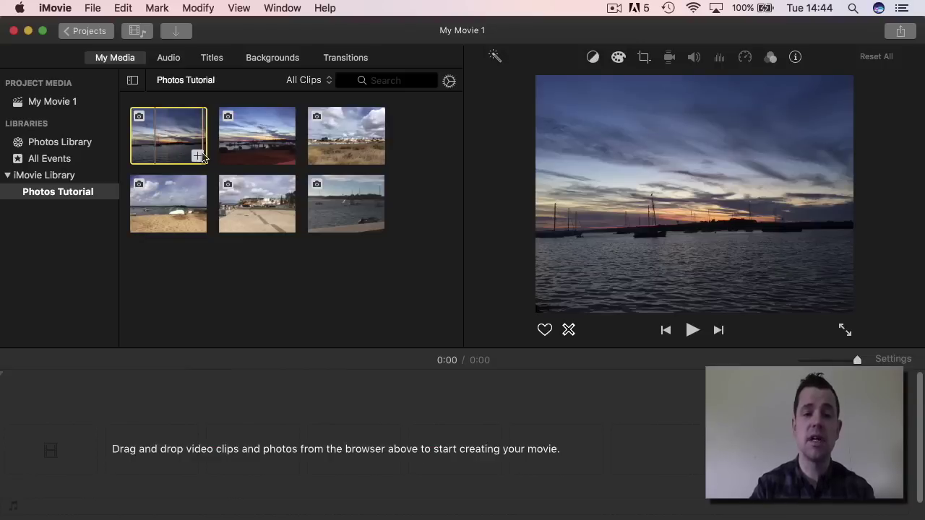
pyautogui.click(51, 407)
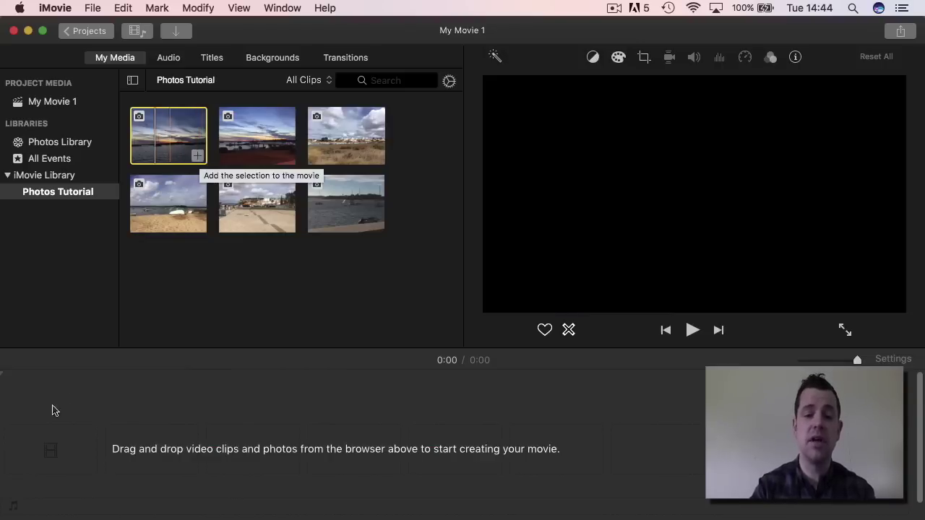
pyautogui.click(194, 142)
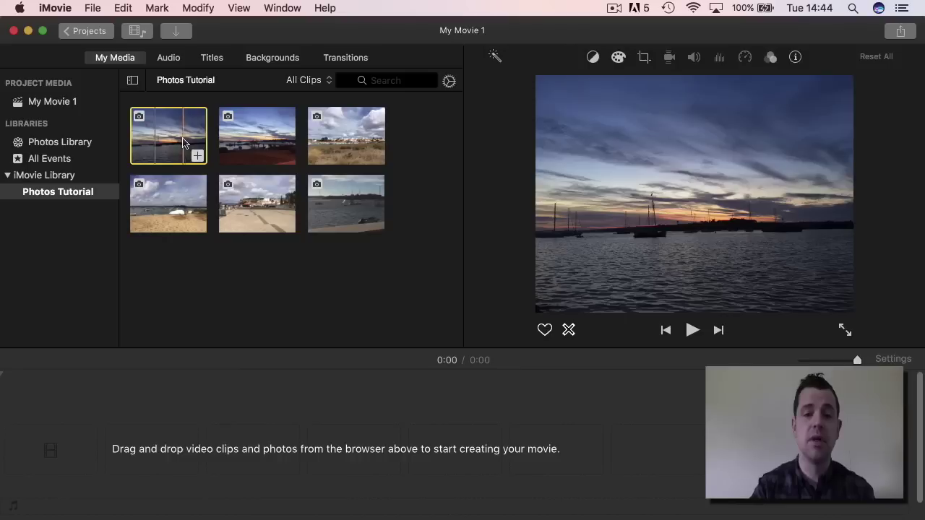
pyautogui.click(197, 157)
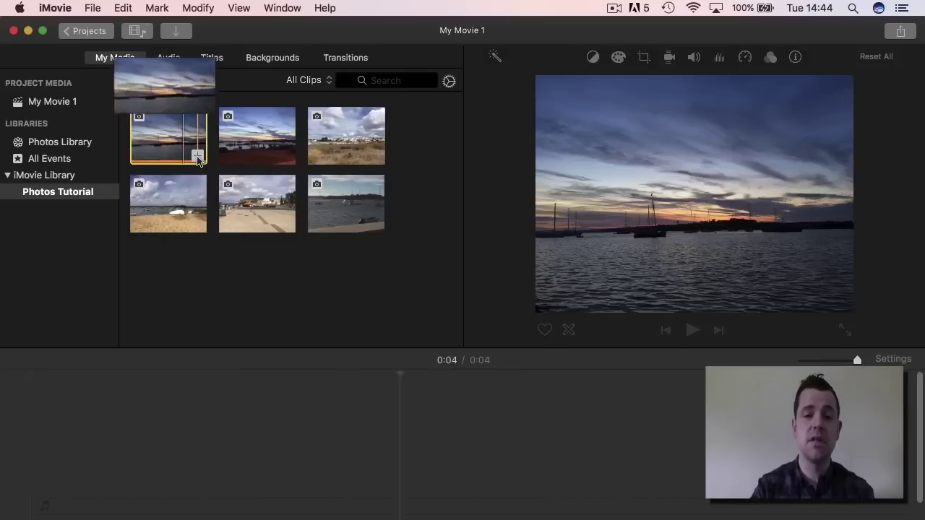
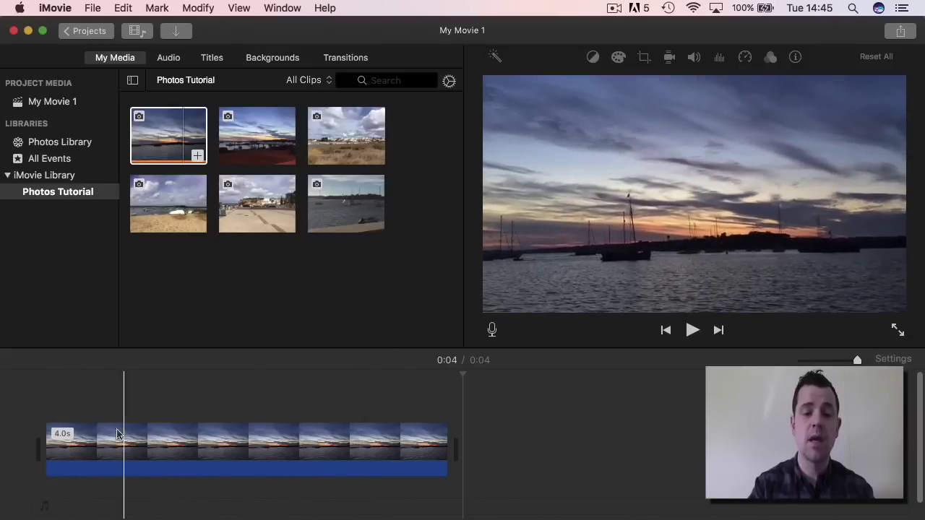
# Step: Select the remaining five photos in the event together and place them in the timeline after the first sunset clip
pyautogui.click(176, 143)
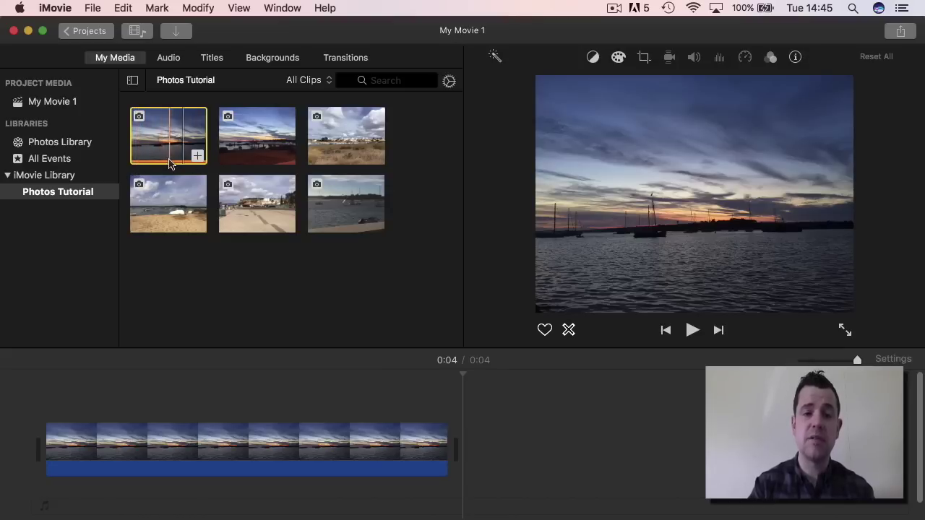
pyautogui.click(240, 144)
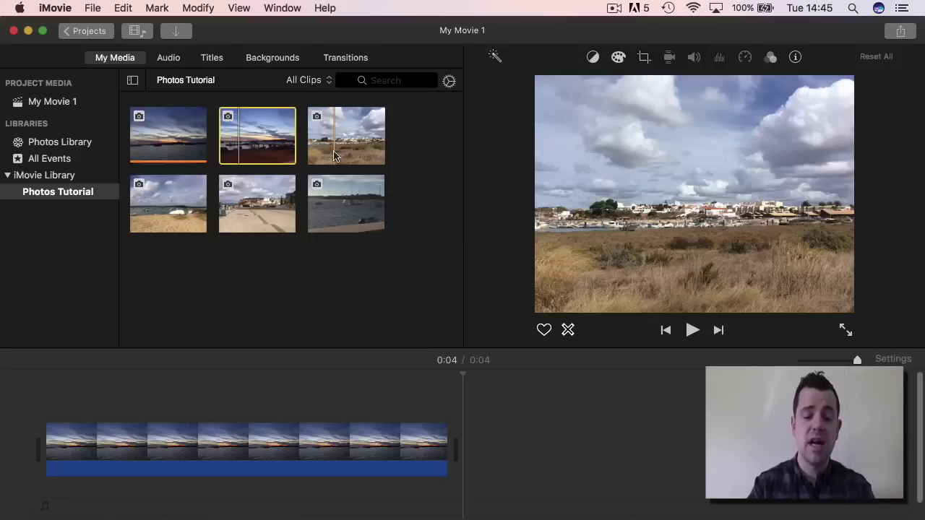
pyautogui.rightClick(334, 152)
pyautogui.rightClick(268, 148)
pyautogui.press('Escape')
pyautogui.click(289, 148)
pyautogui.keyDown('super'); pyautogui.click(340, 144); pyautogui.keyUp('super')
pyautogui.keyDown('super'); pyautogui.click(193, 208); pyautogui.keyUp('super')
pyautogui.keyDown('super'); pyautogui.click(267, 206); pyautogui.keyUp('super')
pyautogui.keyDown('super'); pyautogui.click(350, 213); pyautogui.keyUp('super')
pyautogui.moveTo(354, 215); pyautogui.dragTo(467, 441)
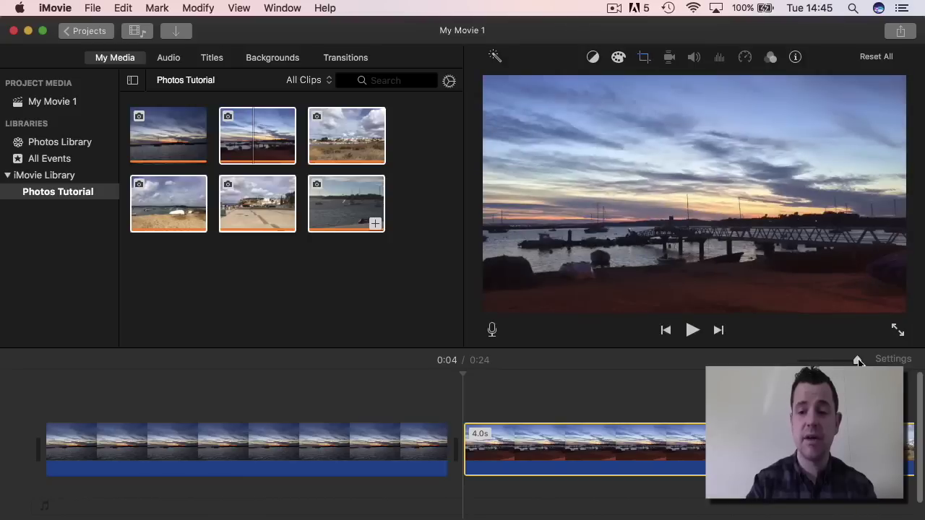
# Step: Fit all six clips in the timeline and play the movie from the start to review the photo motion
pyautogui.moveTo(857, 361); pyautogui.dragTo(829, 360)
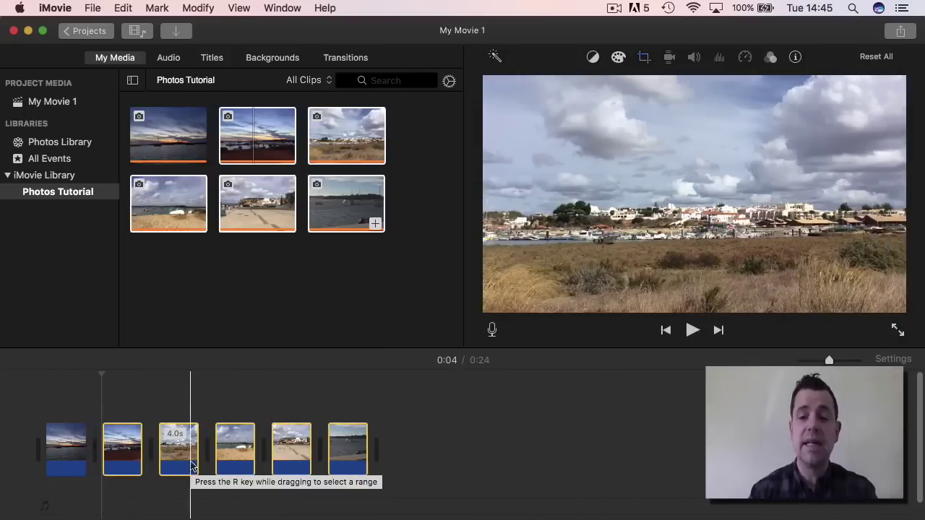
pyautogui.click(59, 397)
pyautogui.press('space')
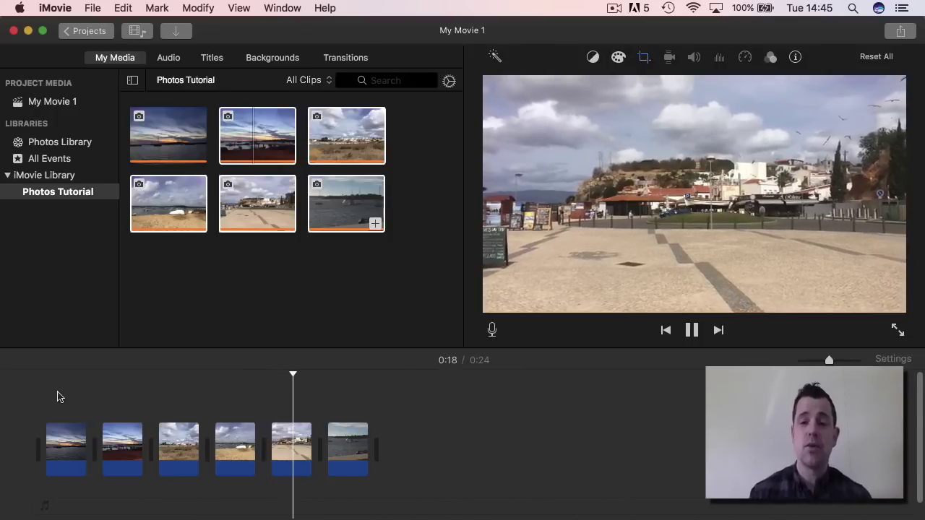
pyautogui.press('space')
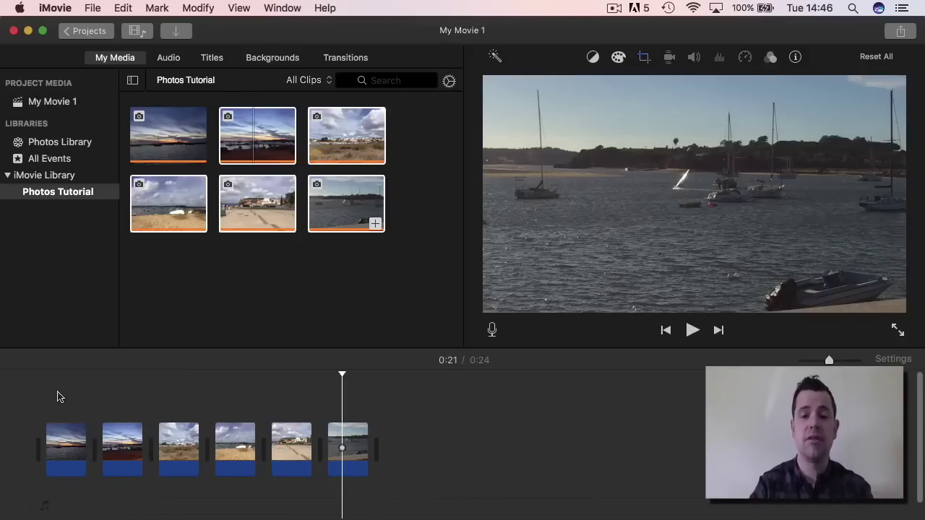
pyautogui.click(62, 449)
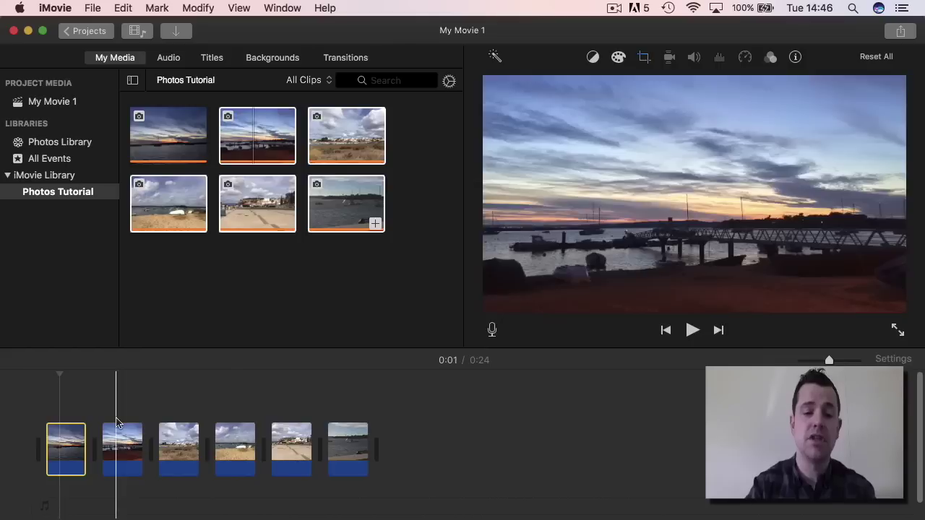
pyautogui.click(48, 406)
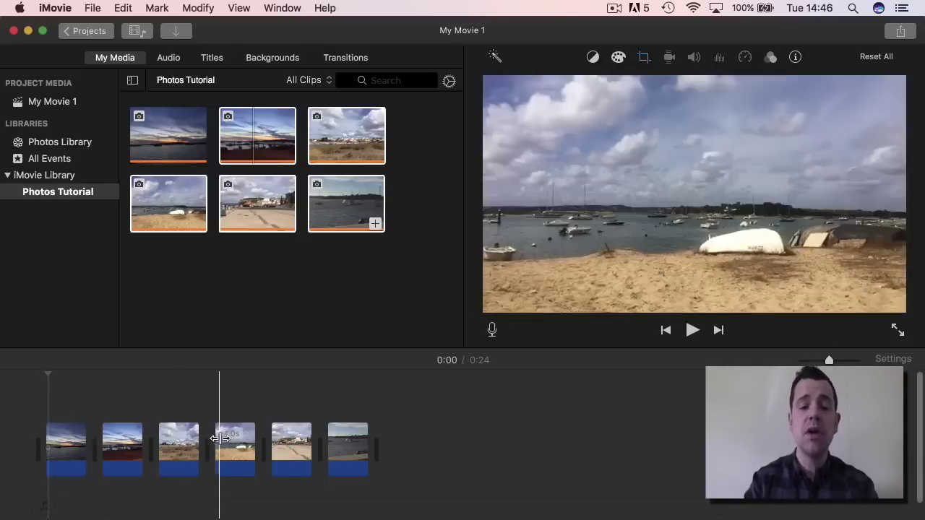
# Step: Shrink the Ken Burns end frame on the beach clip and position it over the white upturned boat
pyautogui.click(243, 446)
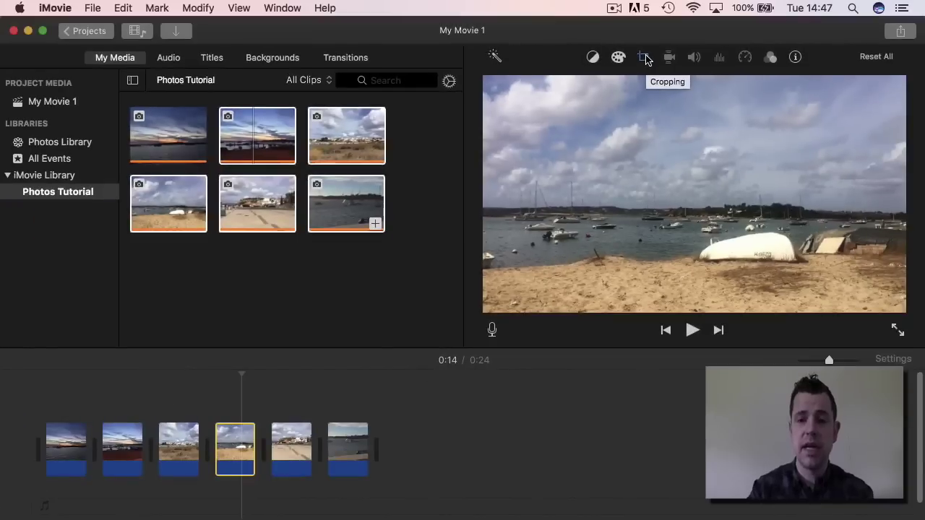
pyautogui.click(644, 58)
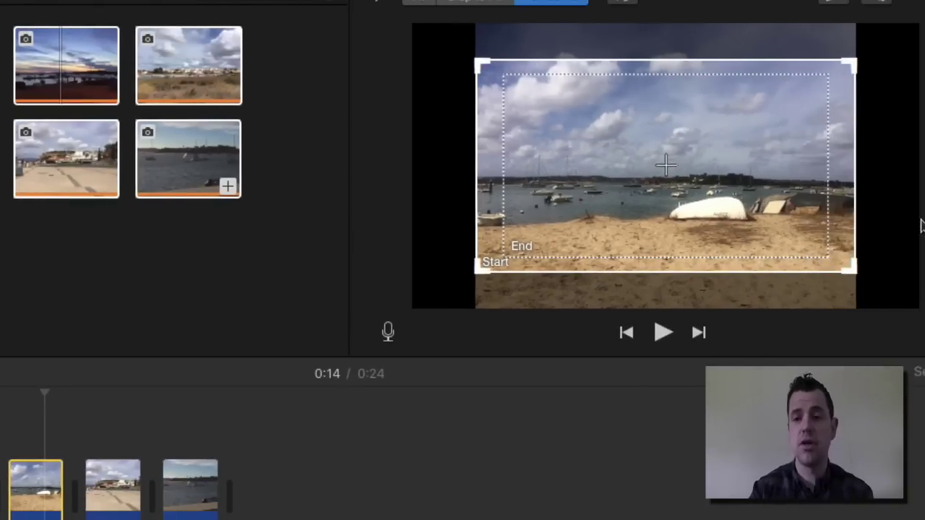
pyautogui.click(540, 246)
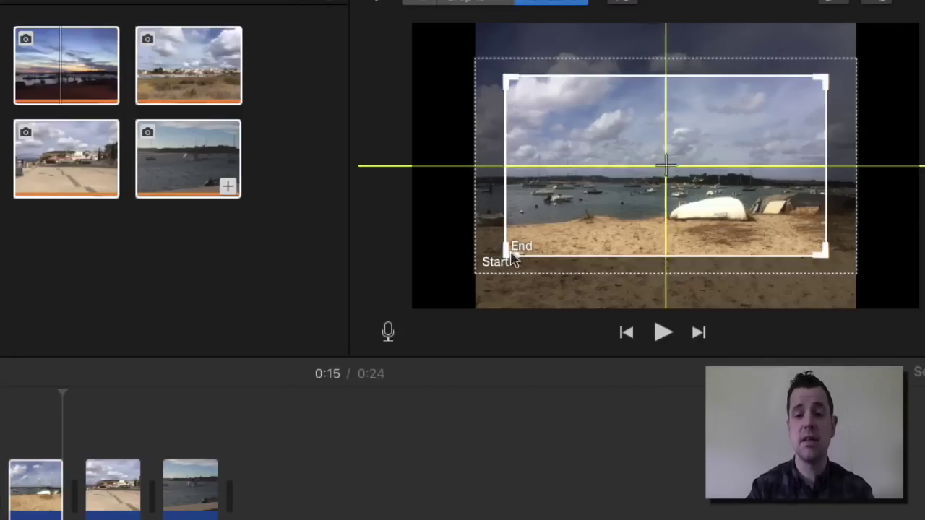
pyautogui.moveTo(513, 253); pyautogui.dragTo(642, 236)
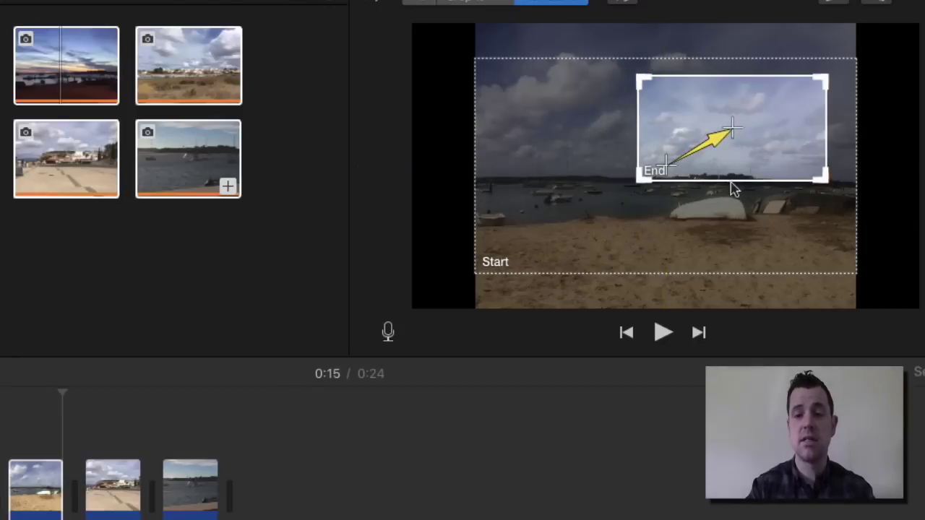
pyautogui.moveTo(787, 109); pyautogui.dragTo(781, 187)
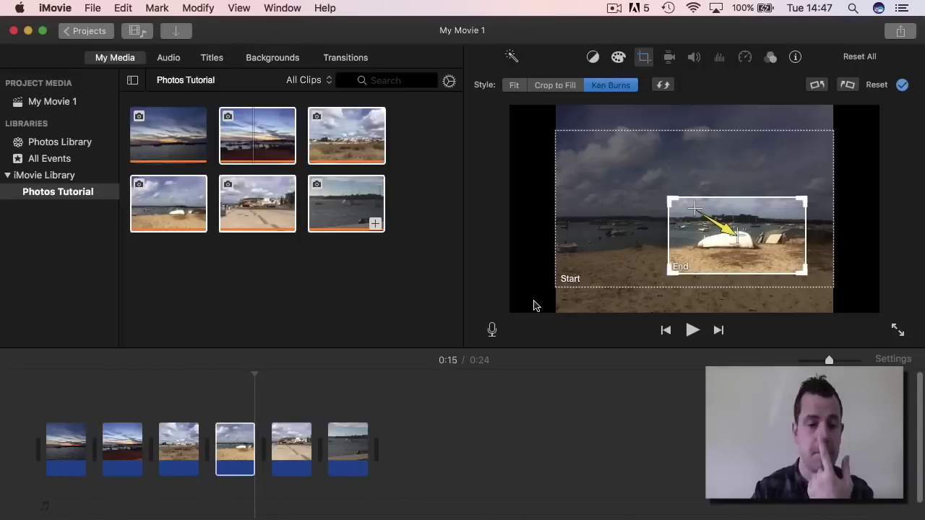
# Step: Play the movie from the end of the third clip to review the beach clip's zoom towards the boat
pyautogui.click(192, 396)
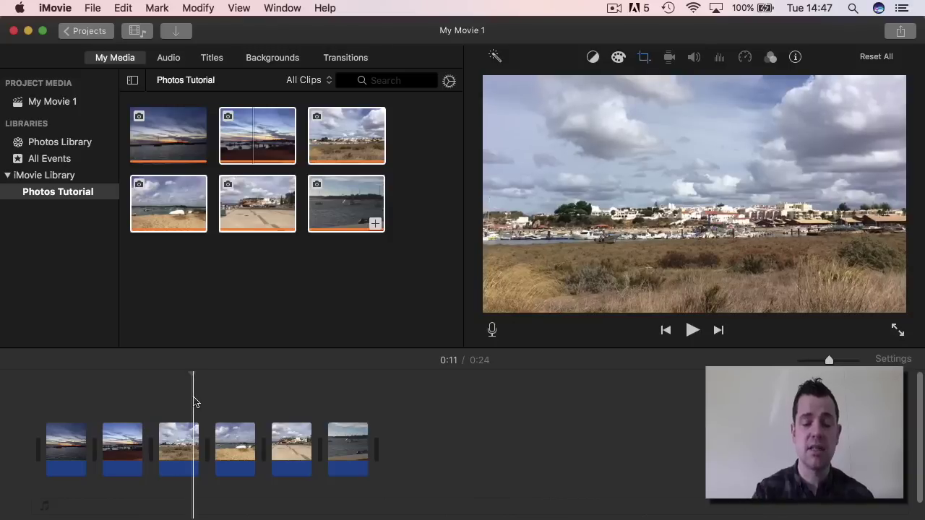
pyautogui.press('space')
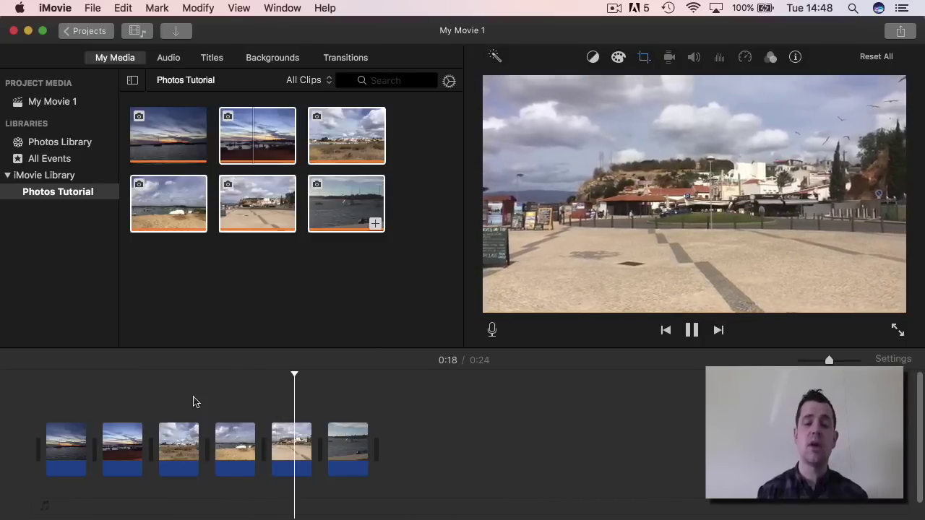
pyautogui.press('space')
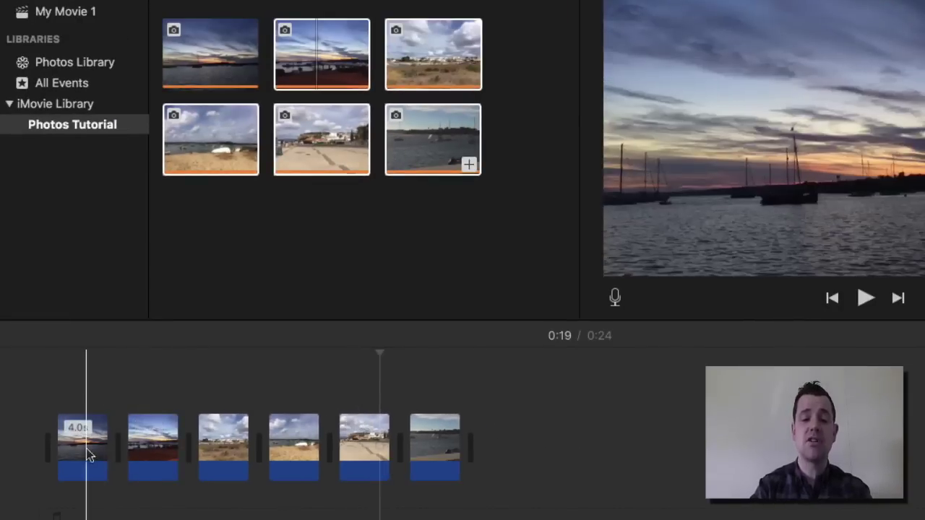
pyautogui.click(300, 448)
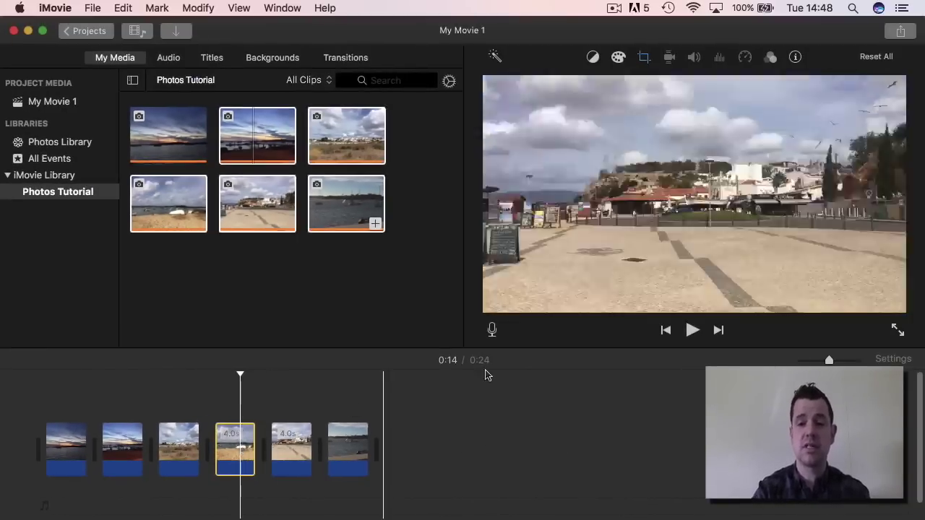
pyautogui.click(205, 401)
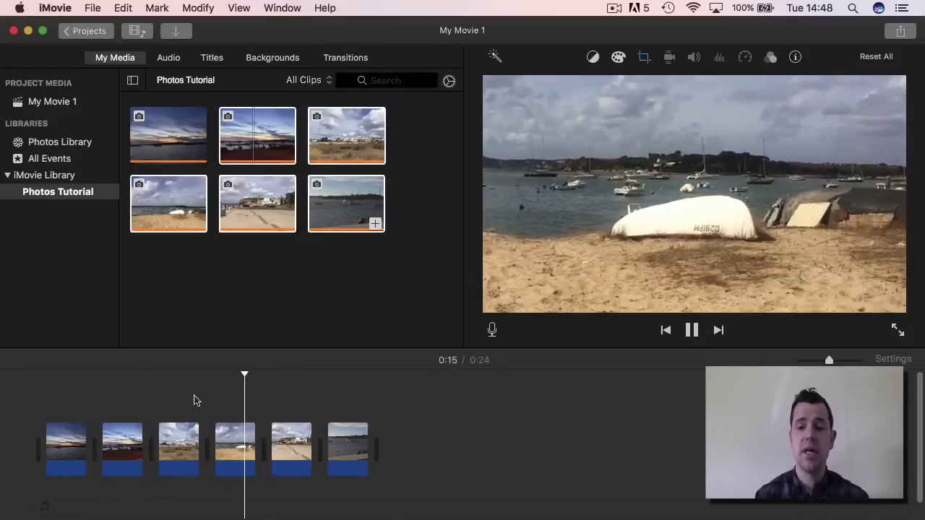
pyautogui.press('space')
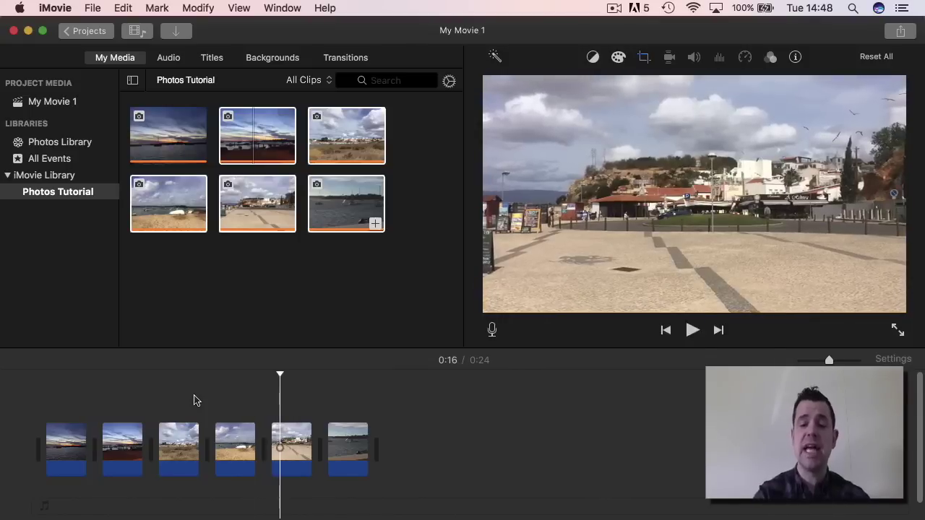
# Step: Extend the beach clip's duration to 8.0 seconds and return the playhead to the preceding clip
pyautogui.click(235, 448)
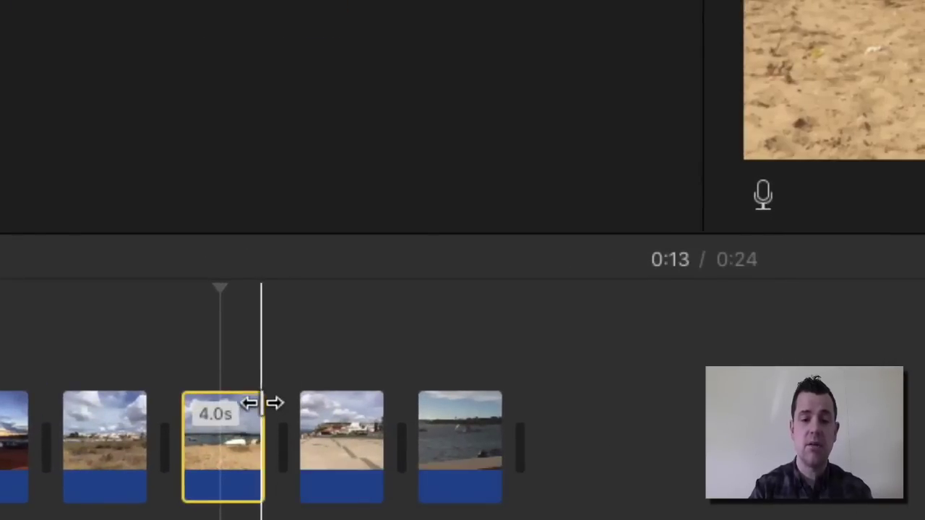
pyautogui.moveTo(263, 425); pyautogui.dragTo(351, 436)
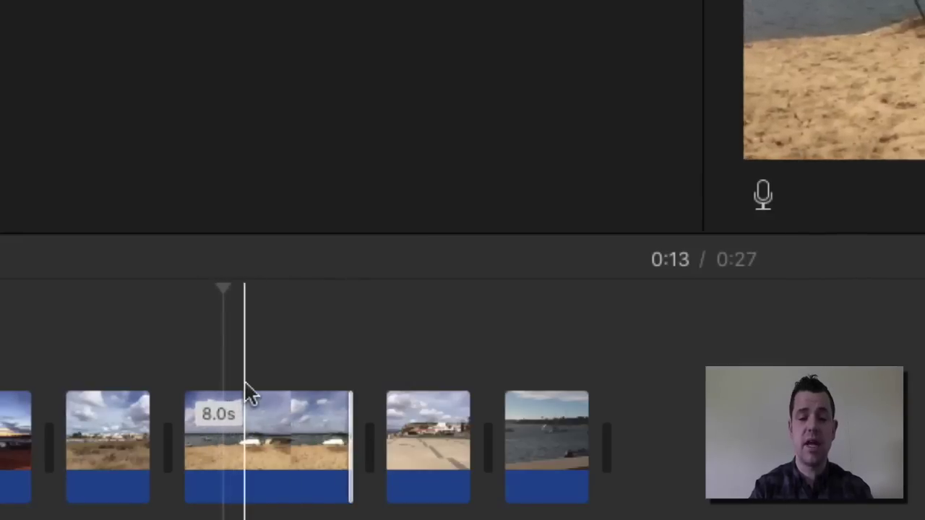
pyautogui.click(120, 354)
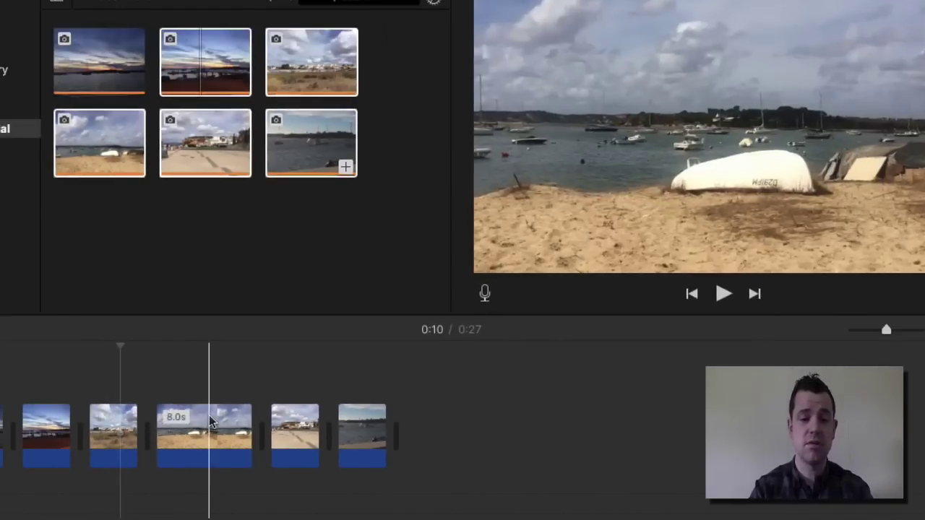
# Step: Play the movie from the third clip to review the extended beach clip's slower zoom towards the boat
pyautogui.click(125, 383)
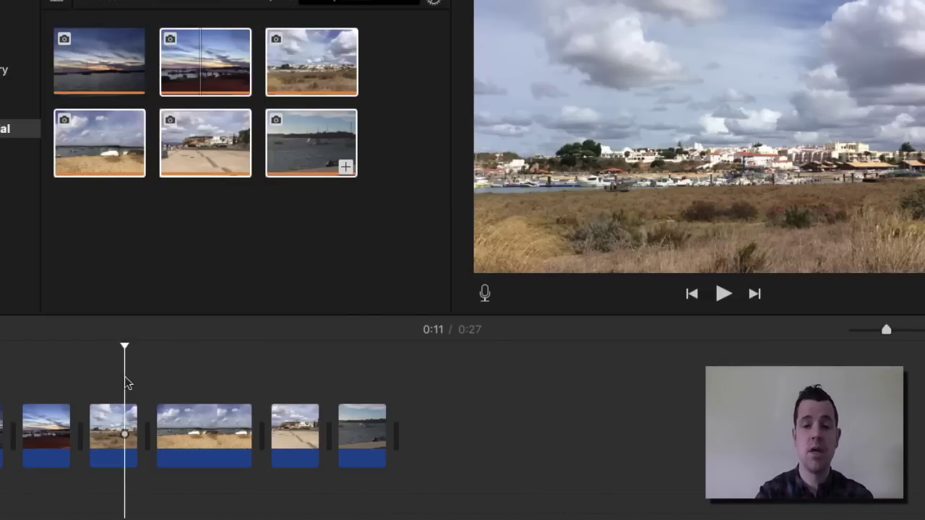
pyautogui.press('space')
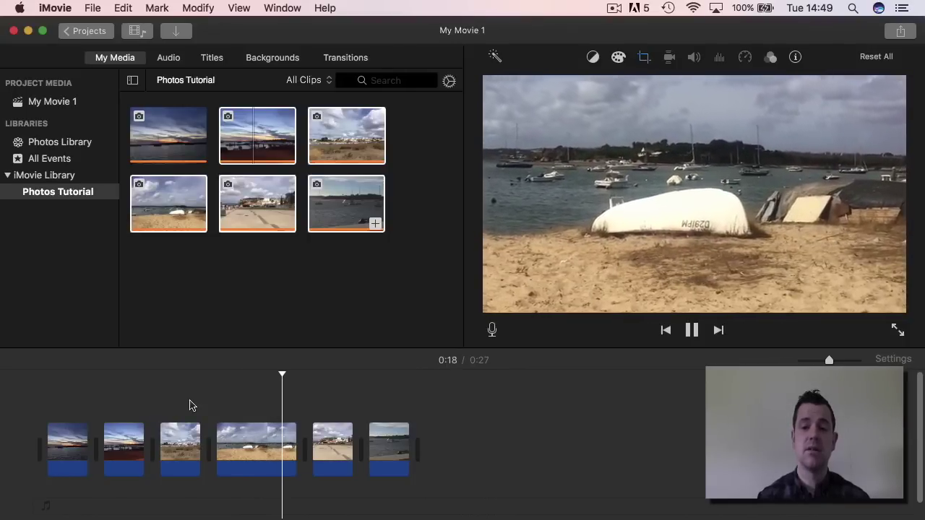
pyautogui.press('space')
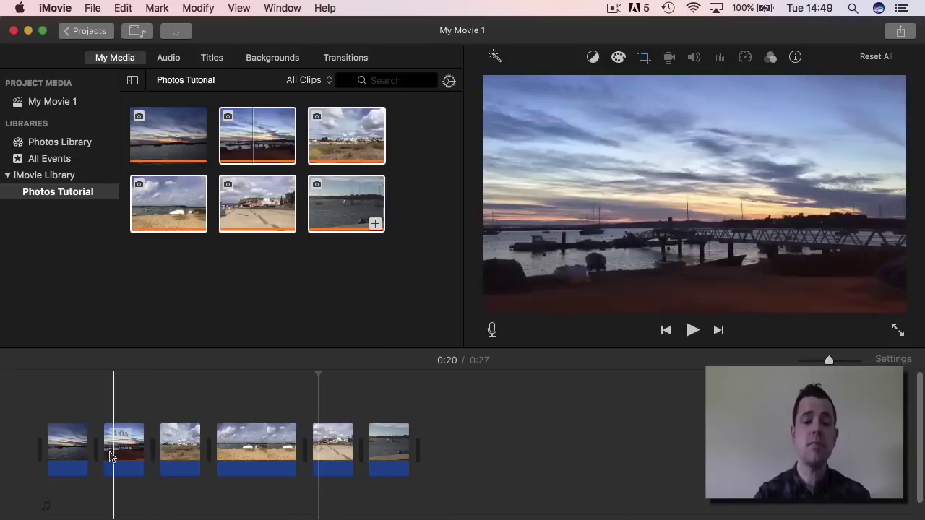
# Step: Open the cropping controls for the first sunset clip and move its Ken Burns start frame to the photo's left edge
pyautogui.click(127, 457)
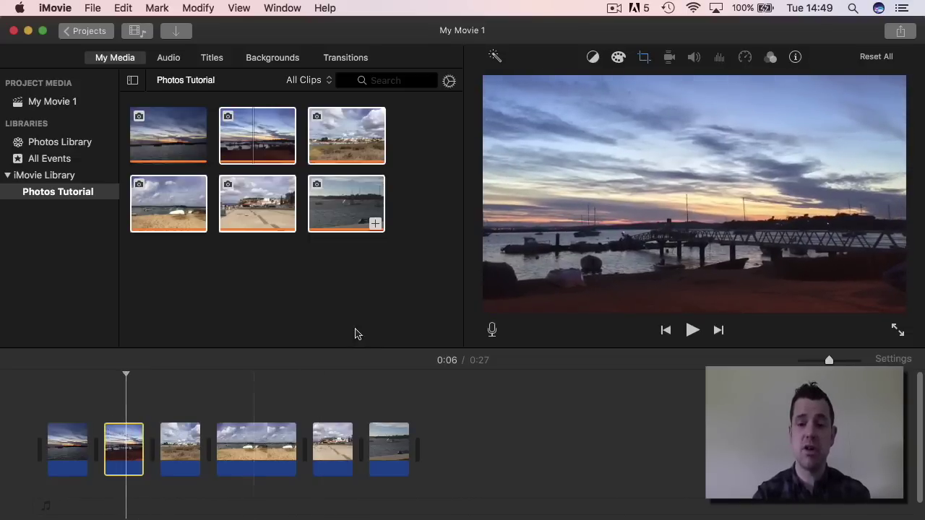
pyautogui.click(70, 447)
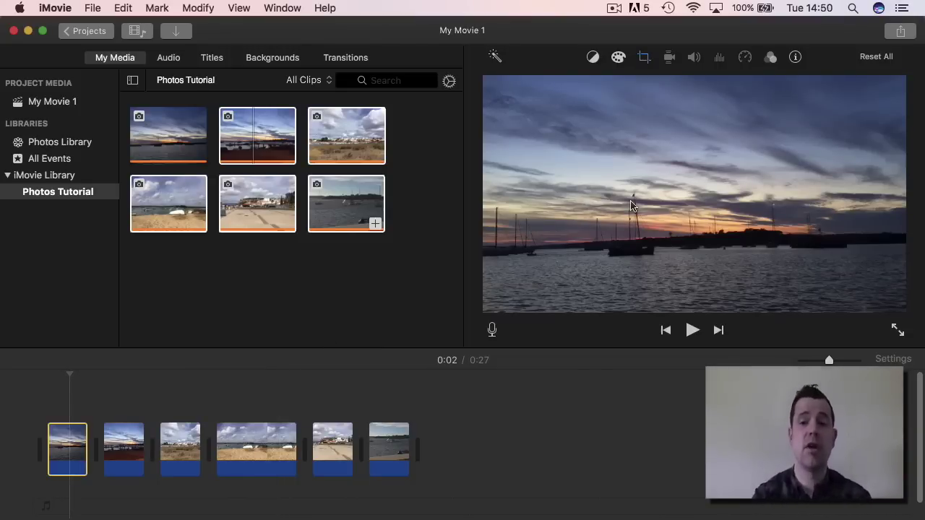
pyautogui.click(644, 58)
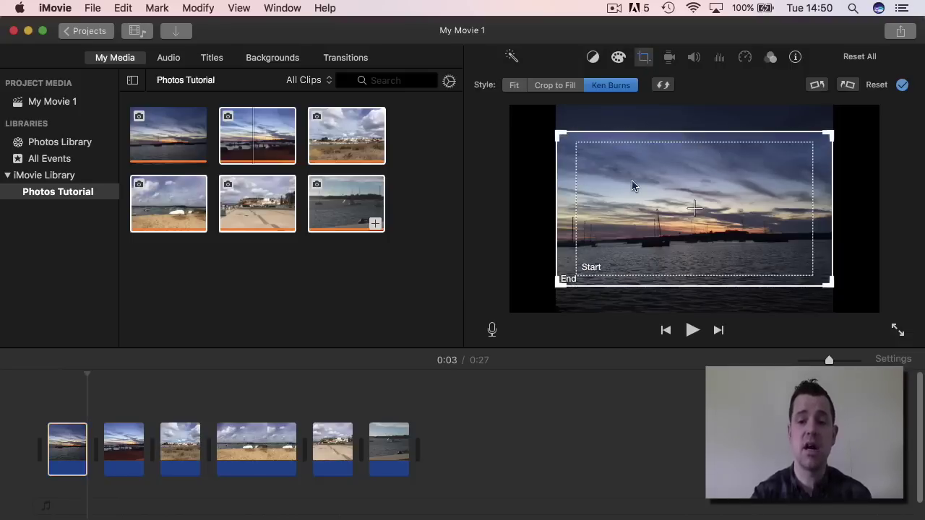
pyautogui.click(589, 265)
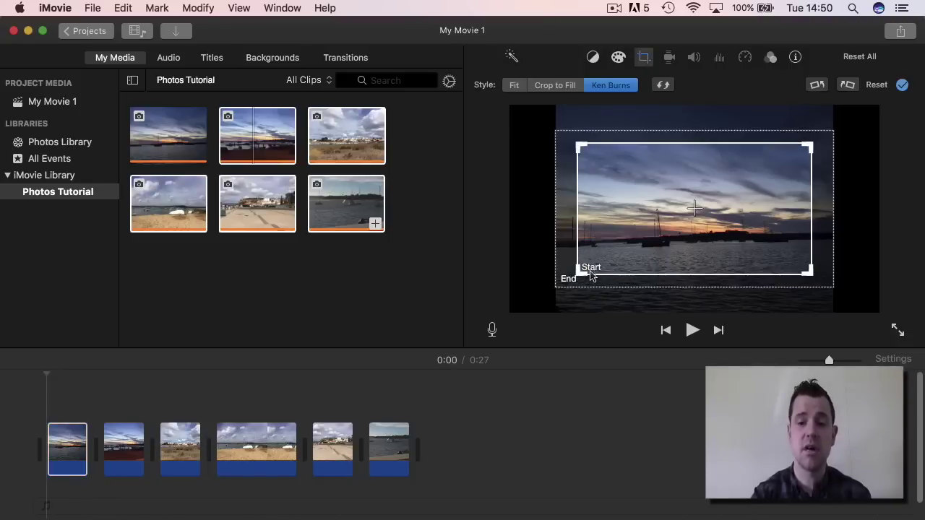
pyautogui.moveTo(628, 208); pyautogui.dragTo(607, 211)
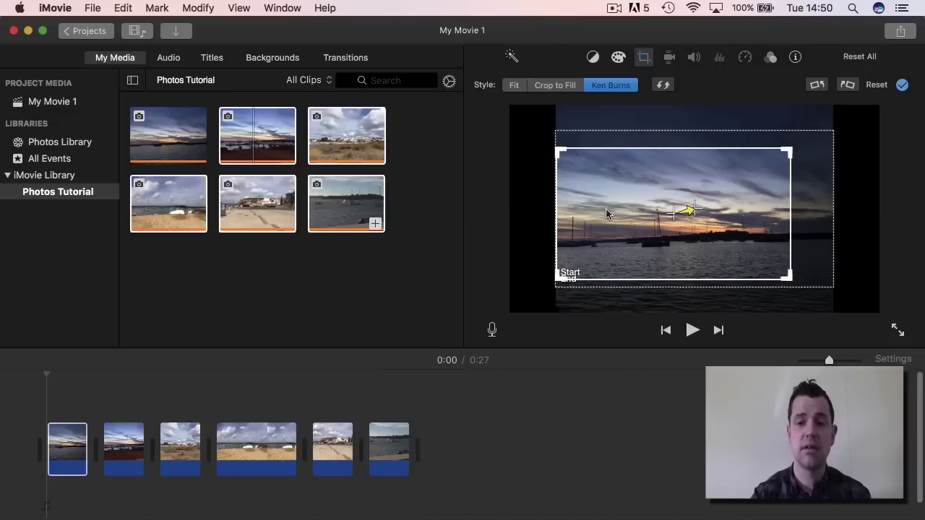
# Step: Shrink the first clip's Ken Burns end frame against the photo's right edge, level with the start frame, for a left-to-right pan
pyautogui.click(830, 141)
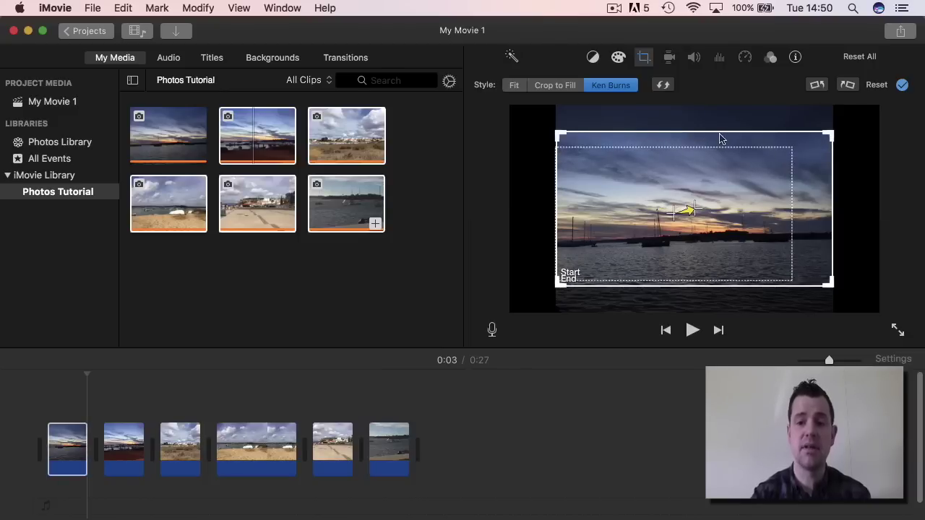
pyautogui.moveTo(562, 151)
pyautogui.mouseDown()
pyautogui.moveTo(564, 173)
pyautogui.moveTo(561, 138)
pyautogui.moveTo(561, 159)
pyautogui.moveTo(570, 152)
pyautogui.mouseUp()
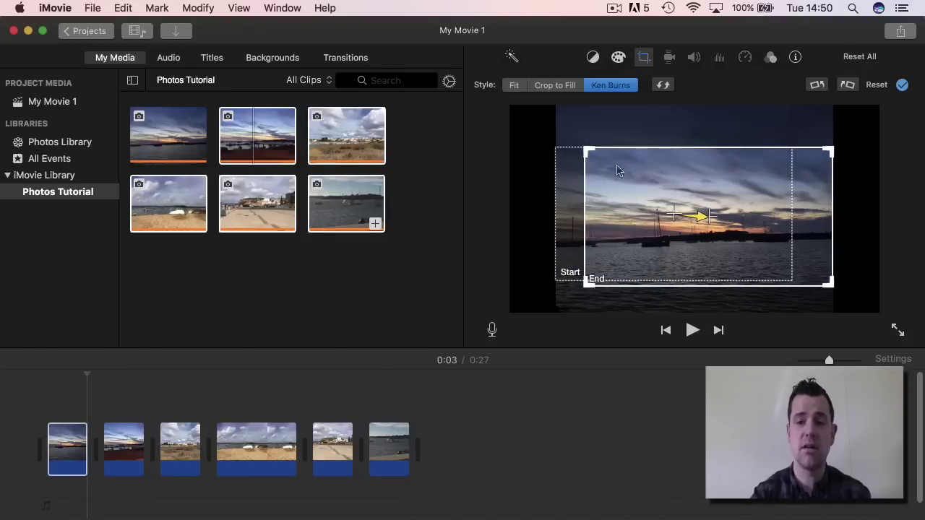
pyautogui.moveTo(585, 288); pyautogui.dragTo(589, 285)
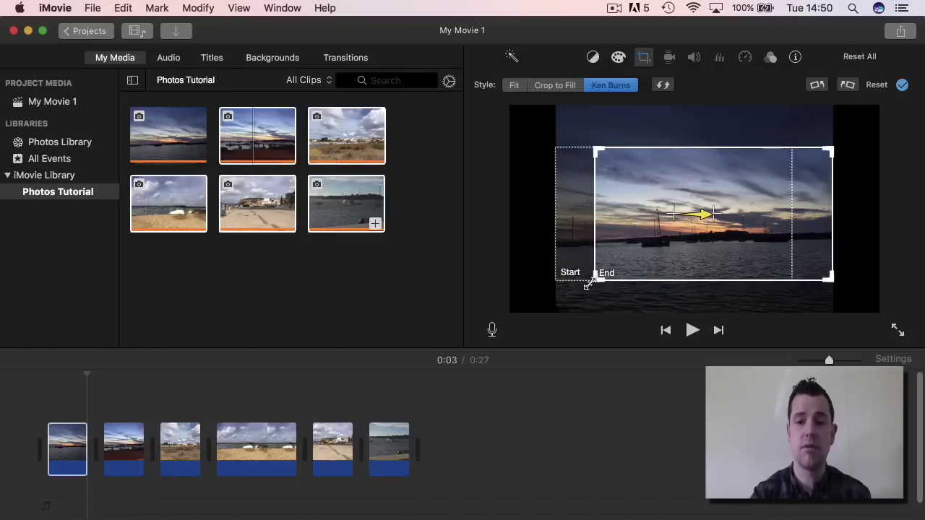
pyautogui.moveTo(690, 254)
pyautogui.mouseDown()
pyautogui.moveTo(707, 252)
pyautogui.moveTo(690, 252)
pyautogui.mouseUp()
# Step: Shrink the first clip's Ken Burns start and end frames further and align them along the horizon at opposite edges of the photo
pyautogui.click(568, 257)
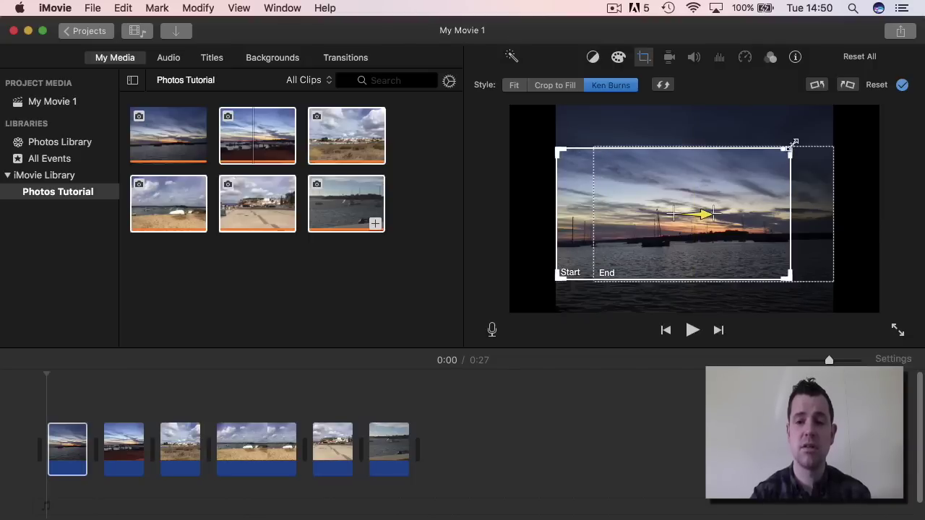
pyautogui.moveTo(790, 145); pyautogui.dragTo(727, 182)
pyautogui.click(735, 180)
pyautogui.moveTo(598, 152); pyautogui.dragTo(664, 175)
pyautogui.moveTo(619, 233); pyautogui.dragTo(614, 224)
pyautogui.click(766, 237)
pyautogui.moveTo(766, 237); pyautogui.dragTo(768, 233)
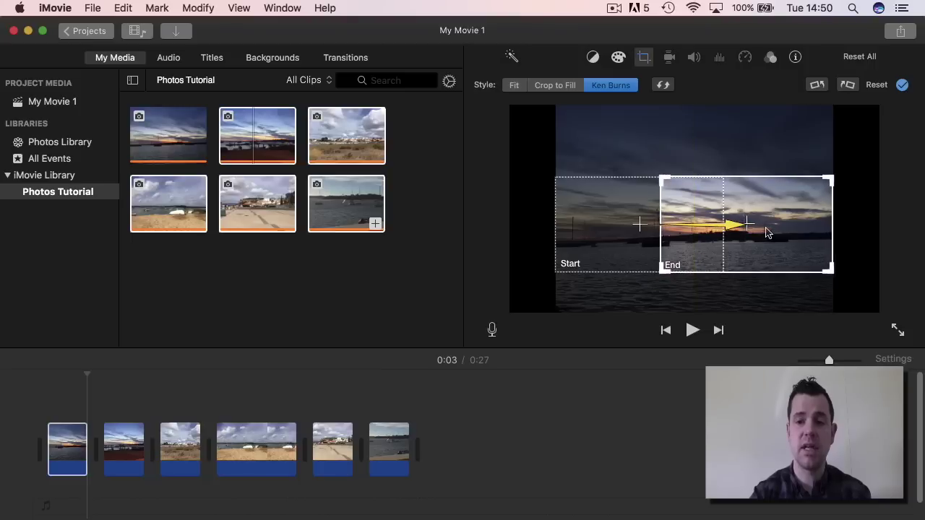
pyautogui.click(633, 246)
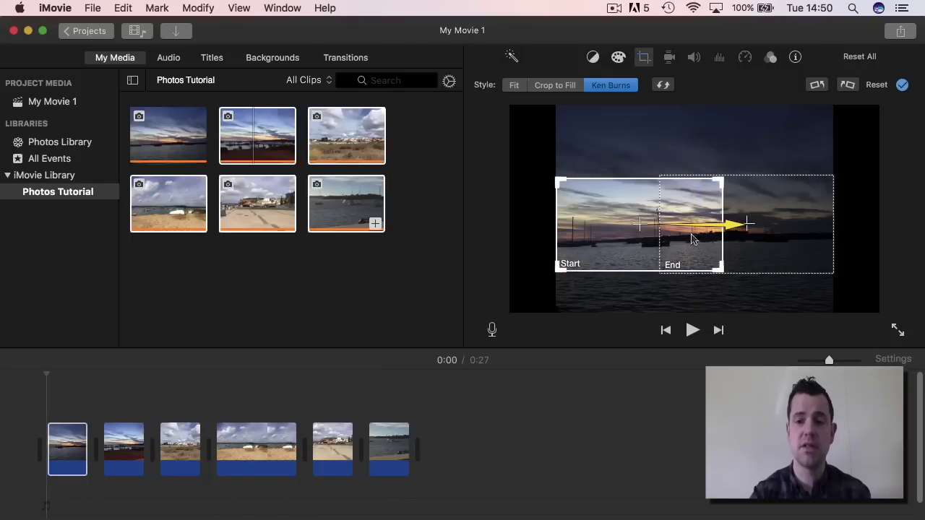
pyautogui.click(770, 239)
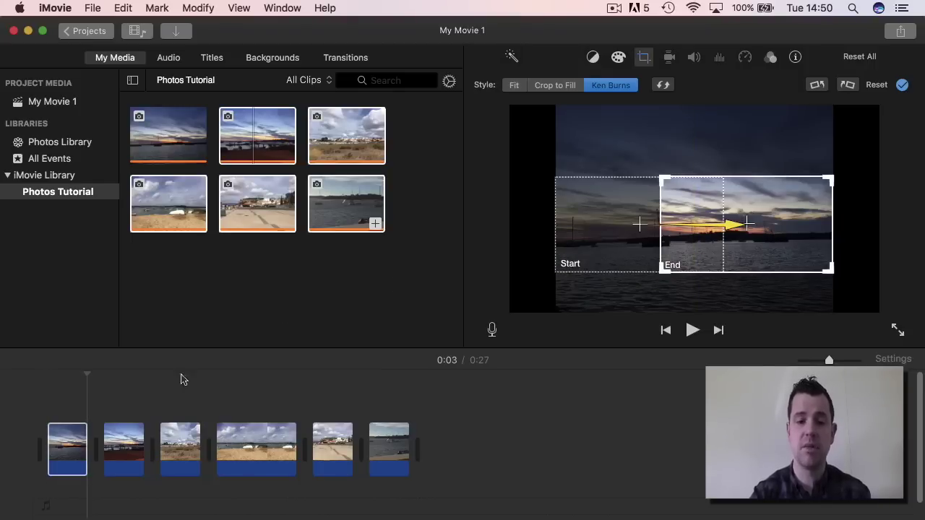
# Step: Extend the first clip to about twice its length and play the movie from the start to review the slower pan
pyautogui.click(70, 450)
pyautogui.moveTo(84, 451); pyautogui.dragTo(130, 452)
pyautogui.click(39, 401)
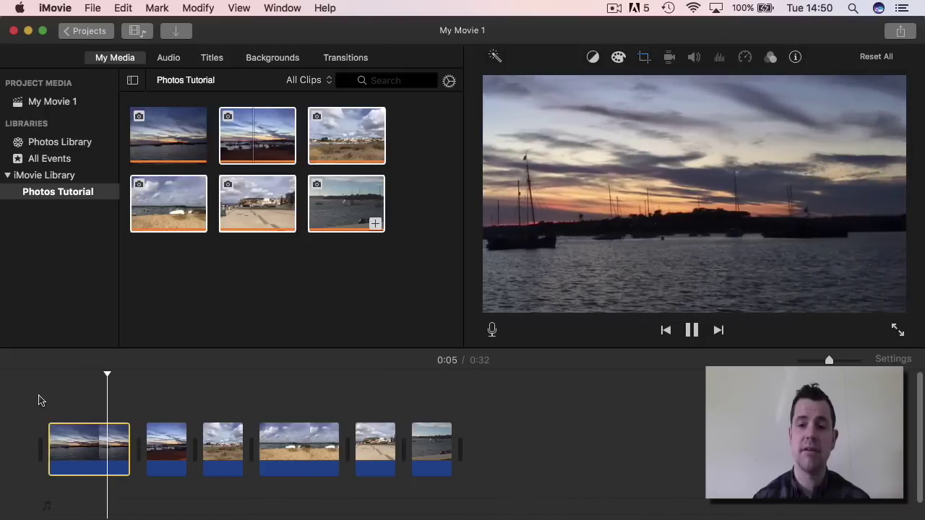
pyautogui.press('space')
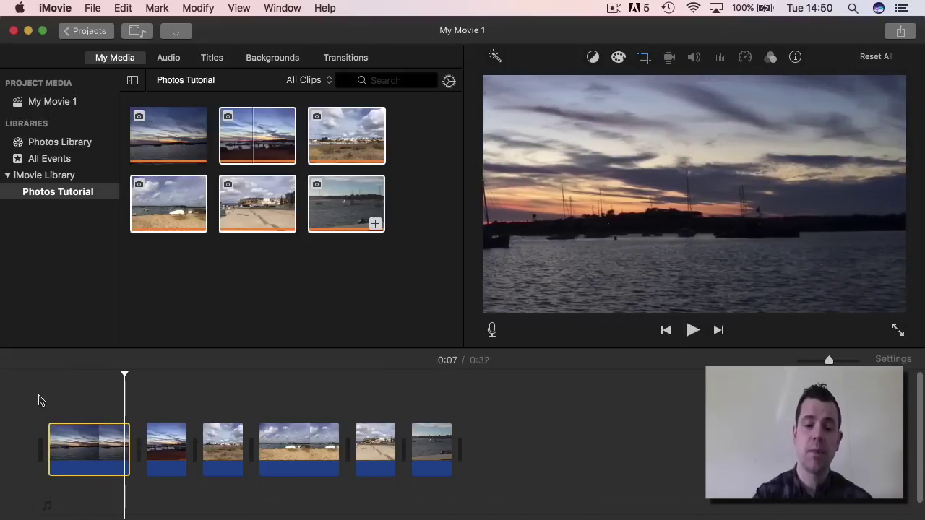
# Step: Shorten the first clip to slightly less than the second clip's length and play the movie from the start to review the faster pan
pyautogui.moveTo(128, 436); pyautogui.dragTo(81, 449)
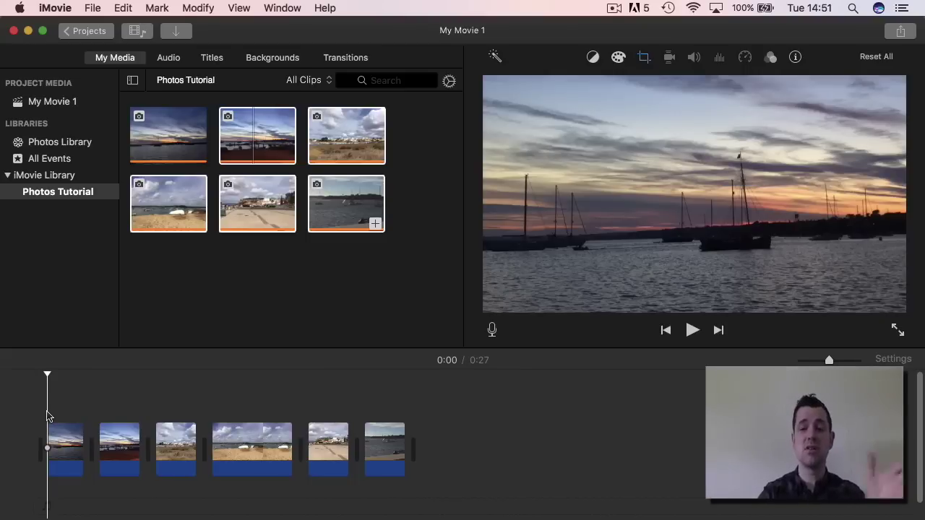
pyautogui.press('space')
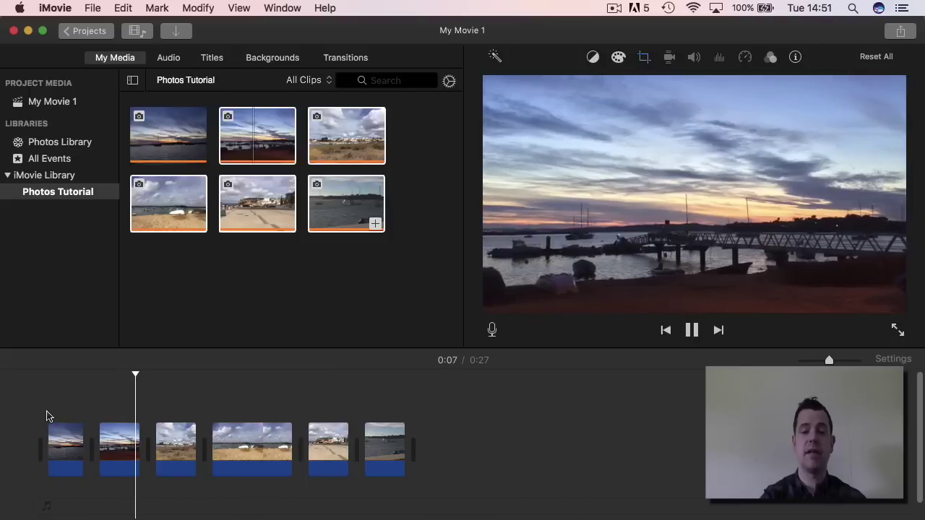
pyautogui.press('space')
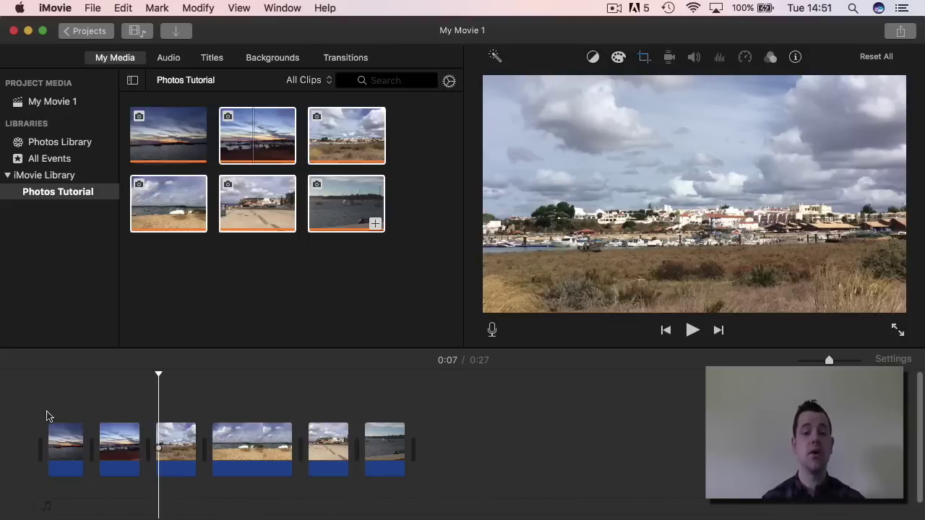
# Step: View the third, fourth and fifth clips in turn, and play a short part of the town square clip to check its motion
pyautogui.click(173, 459)
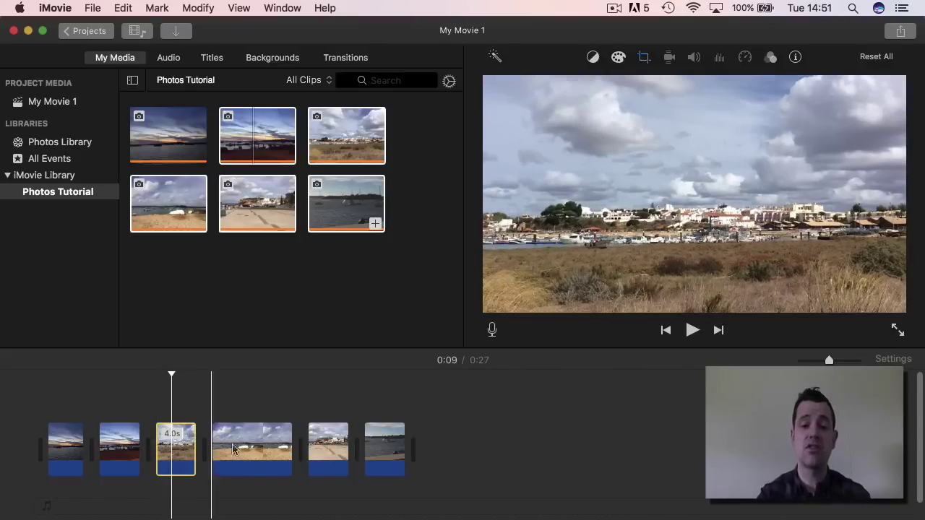
pyautogui.click(257, 450)
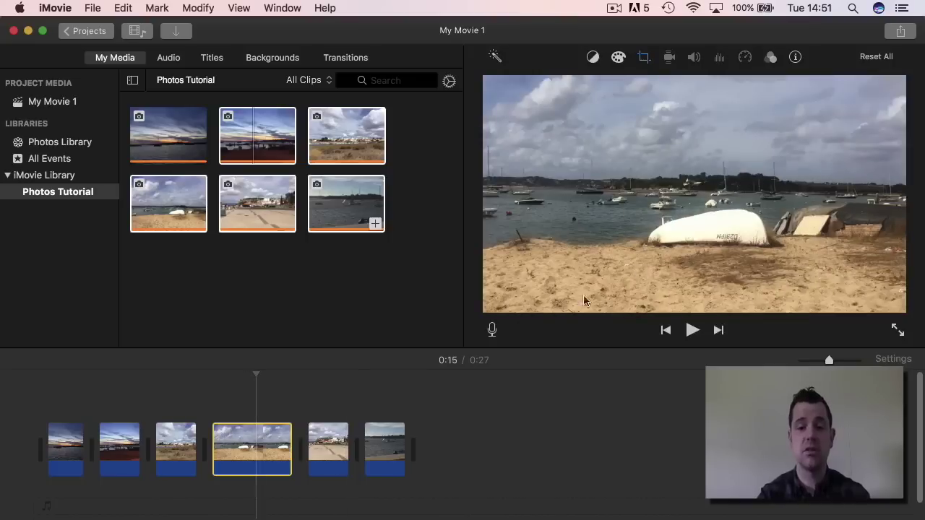
pyautogui.click(322, 450)
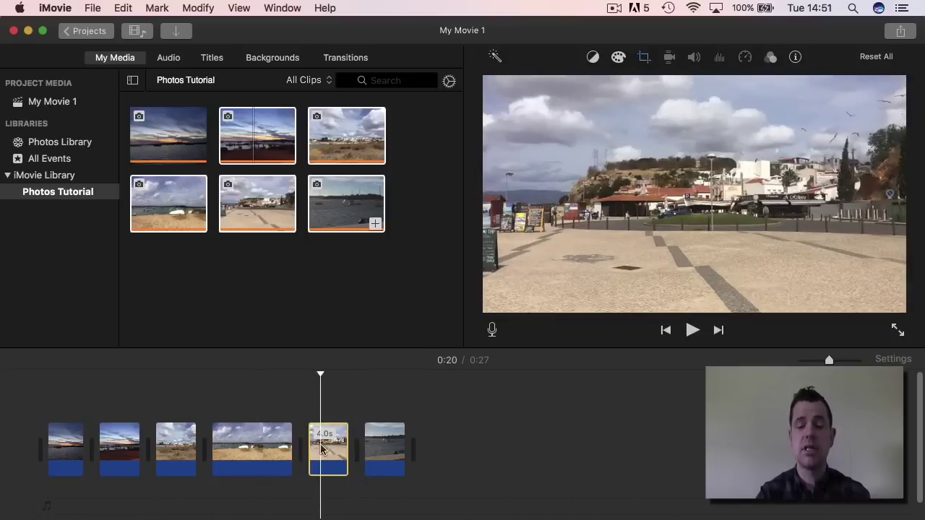
pyautogui.click(283, 406)
pyautogui.press('space')
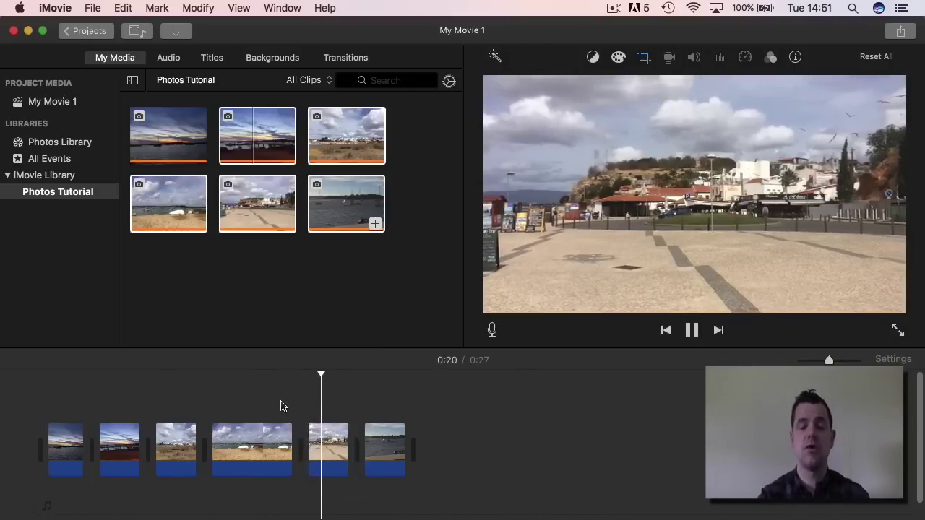
pyautogui.press('space')
# Step: Set the town square clip's cropping style to Fit so the whole photo shows without motion
pyautogui.click(318, 439)
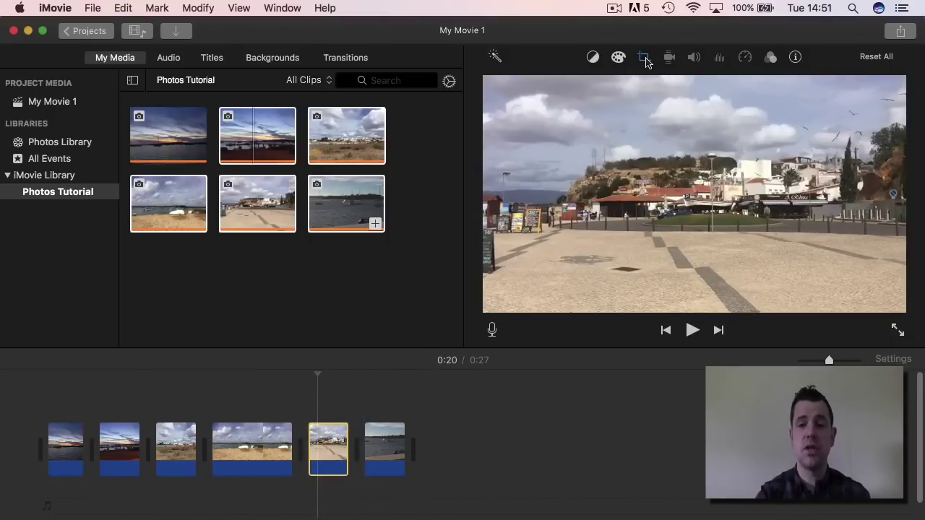
pyautogui.click(647, 62)
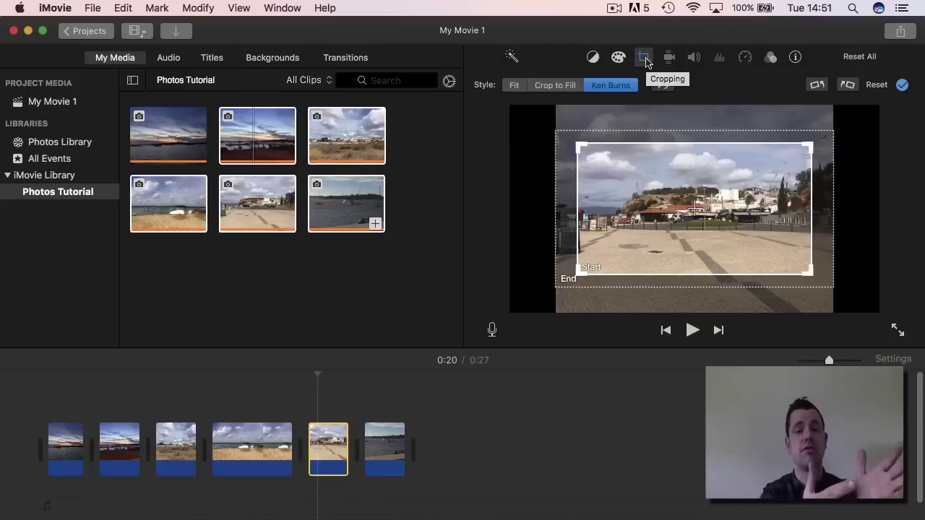
pyautogui.click(514, 85)
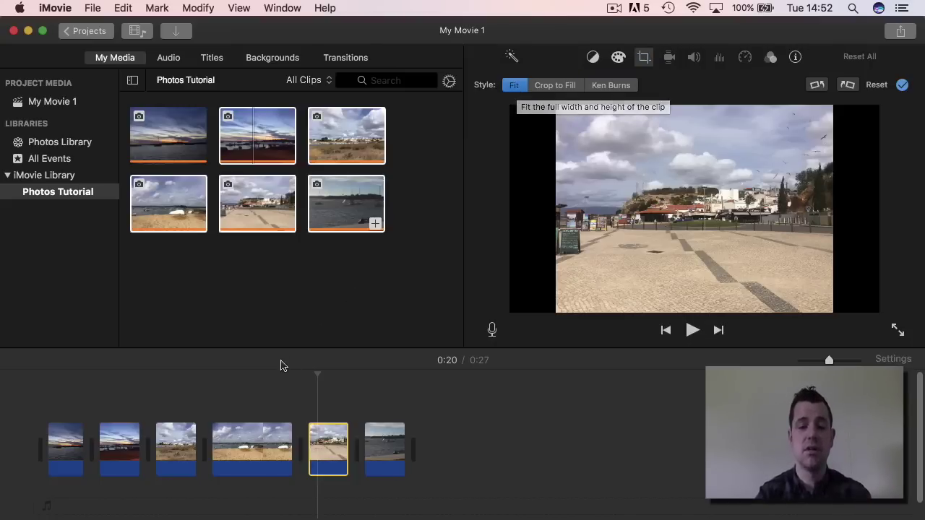
# Step: Play the movie from near the end of the beach clip to review the town square clip and the last clip
pyautogui.click(277, 393)
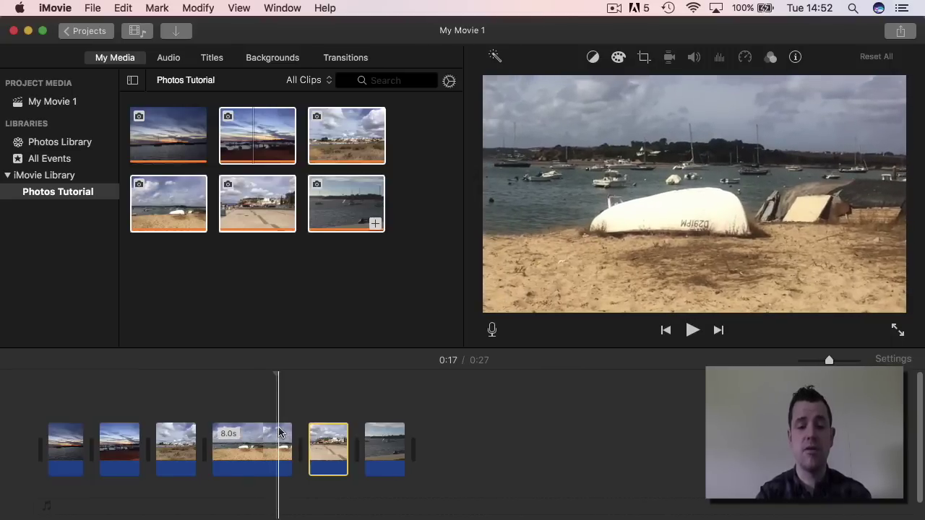
pyautogui.press('space')
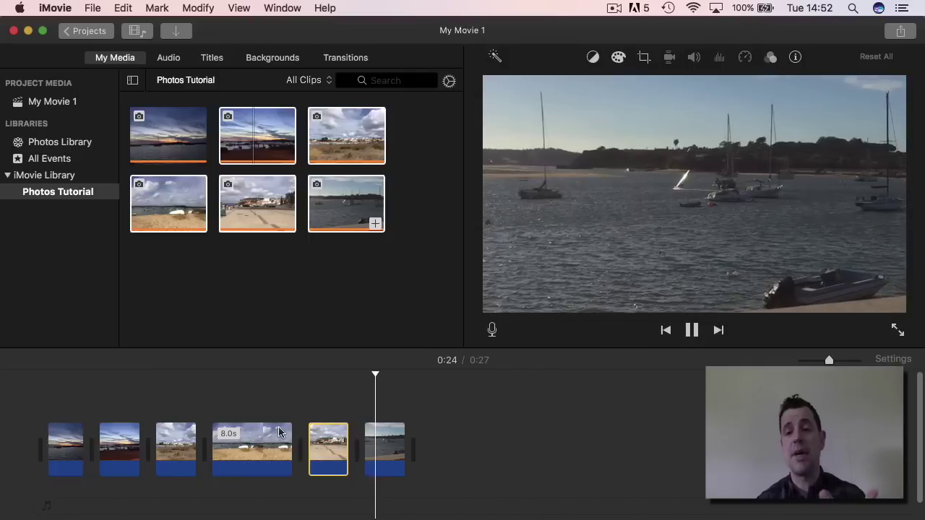
pyautogui.press('space')
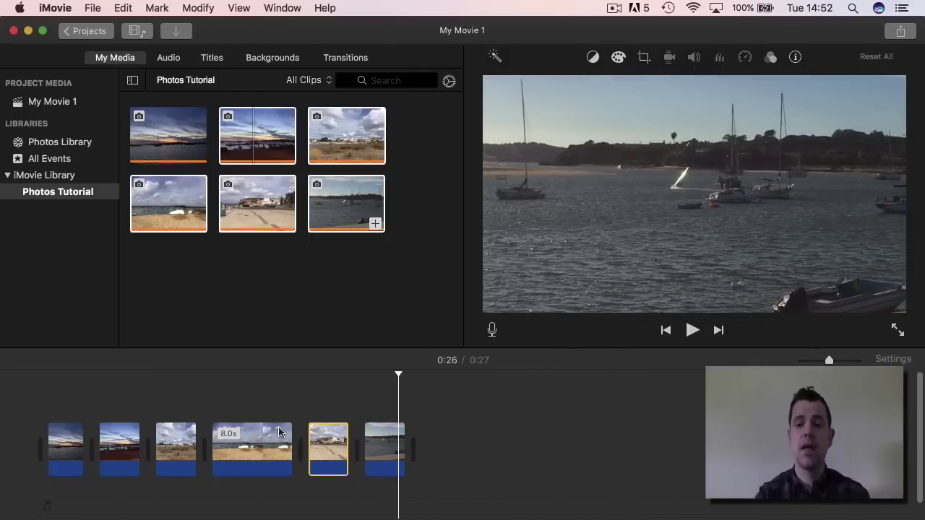
# Step: Set the last clip's cropping style to Crop to Fill and shrink the crop frame around the small motorboat by the shore
pyautogui.click(384, 444)
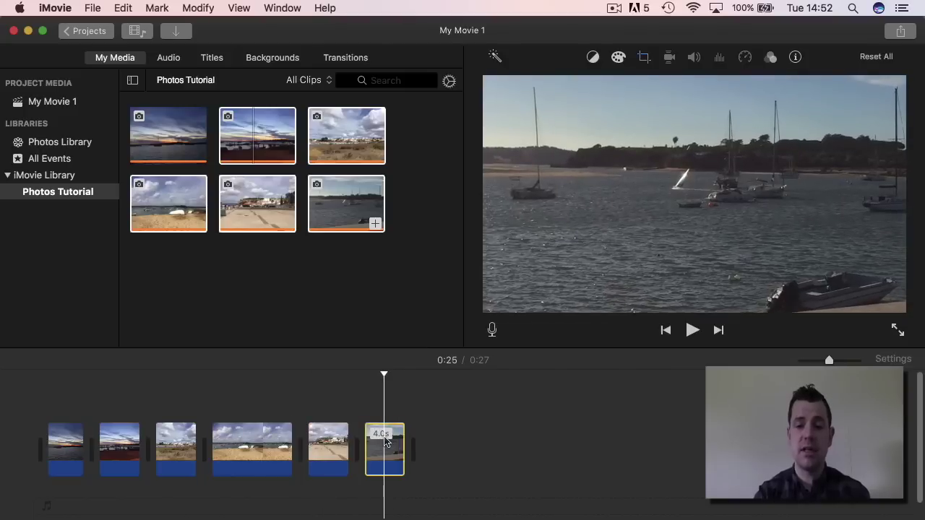
pyautogui.click(644, 58)
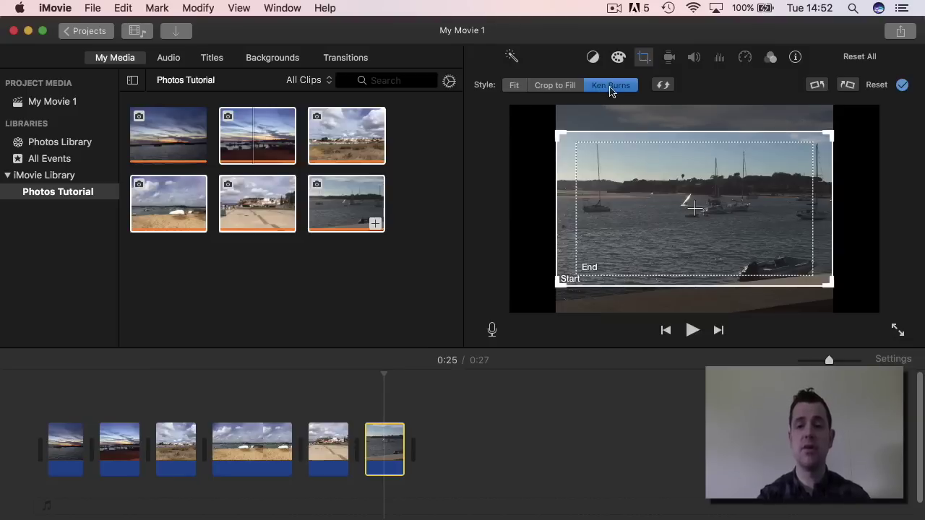
pyautogui.click(552, 88)
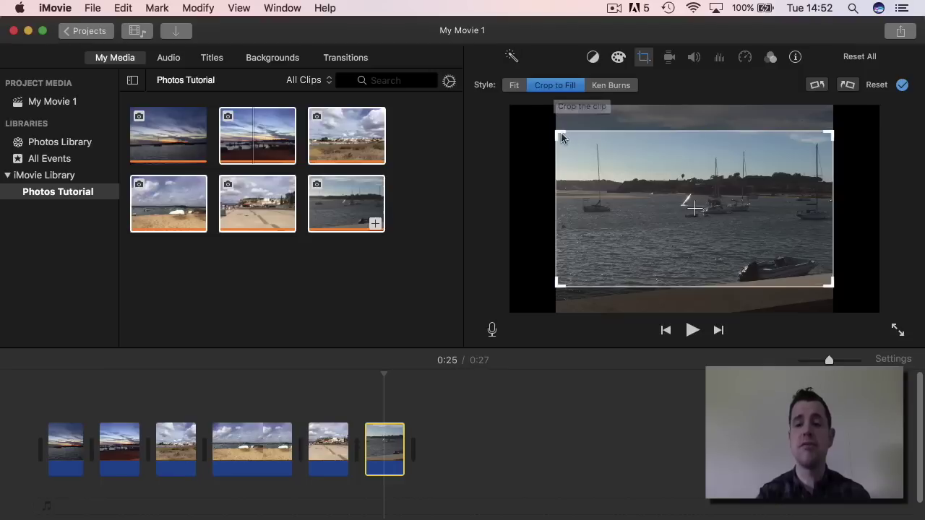
pyautogui.moveTo(557, 132); pyautogui.dragTo(689, 210)
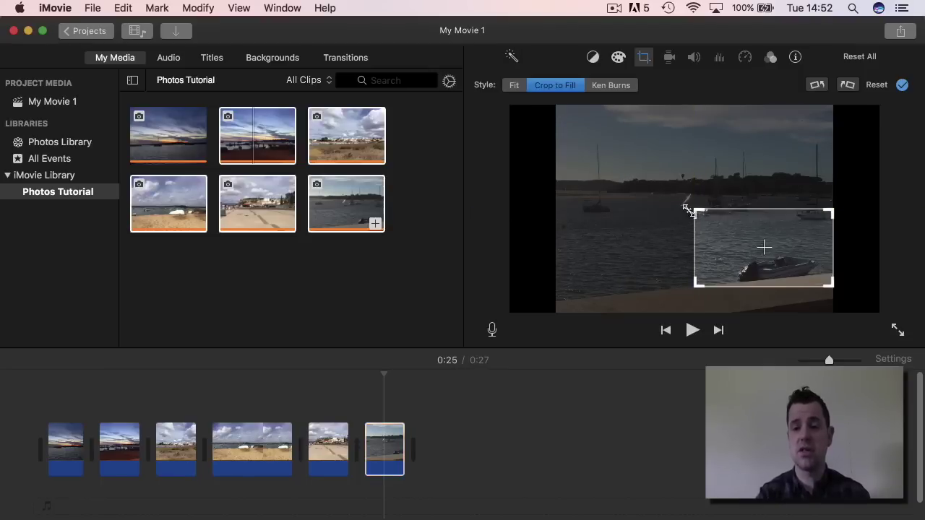
pyautogui.moveTo(792, 250); pyautogui.dragTo(792, 266)
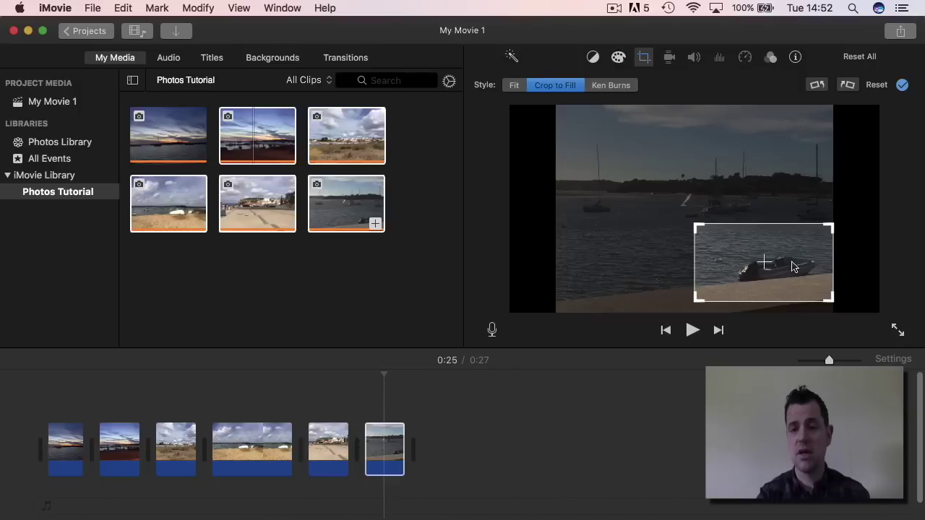
# Step: Move the last clip's crop frame slightly higher around the small motorboat and apply the crop
pyautogui.moveTo(794, 268); pyautogui.dragTo(792, 264)
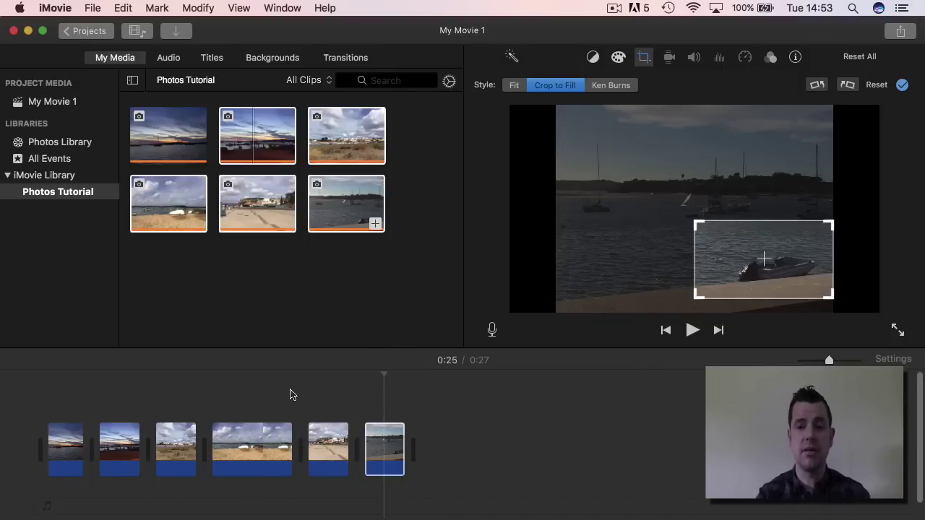
pyautogui.click(387, 444)
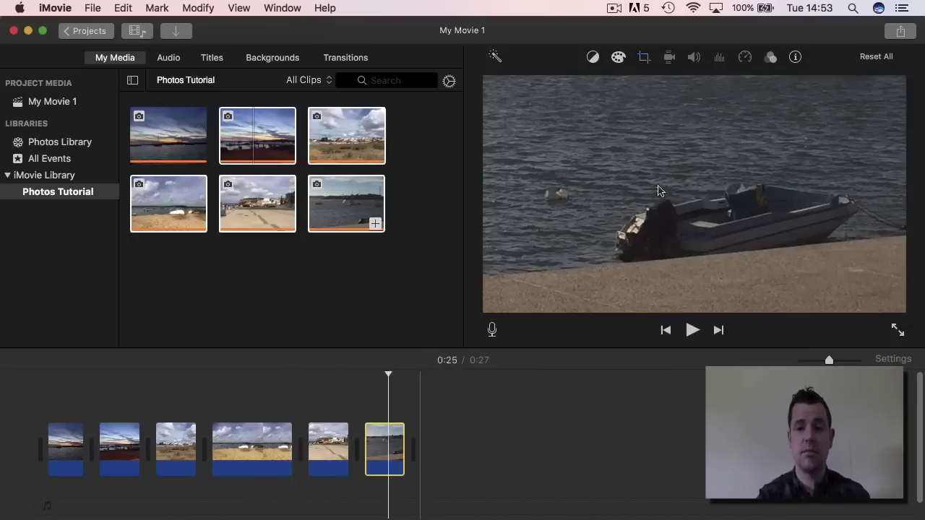
pyautogui.click(643, 60)
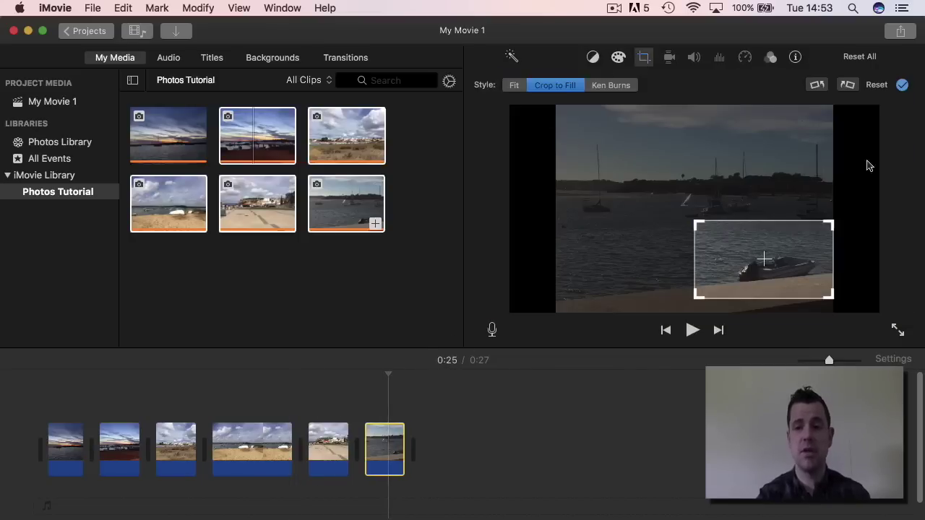
pyautogui.click(903, 86)
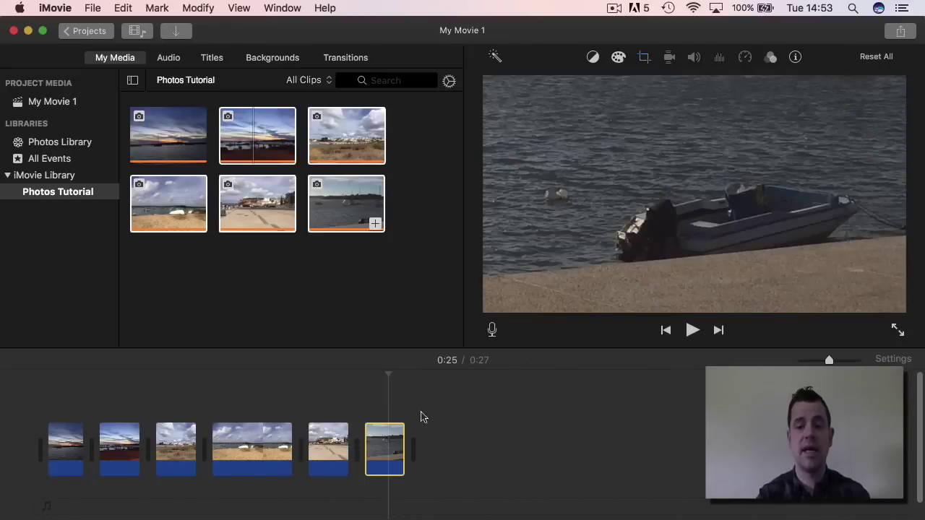
pyautogui.click(316, 396)
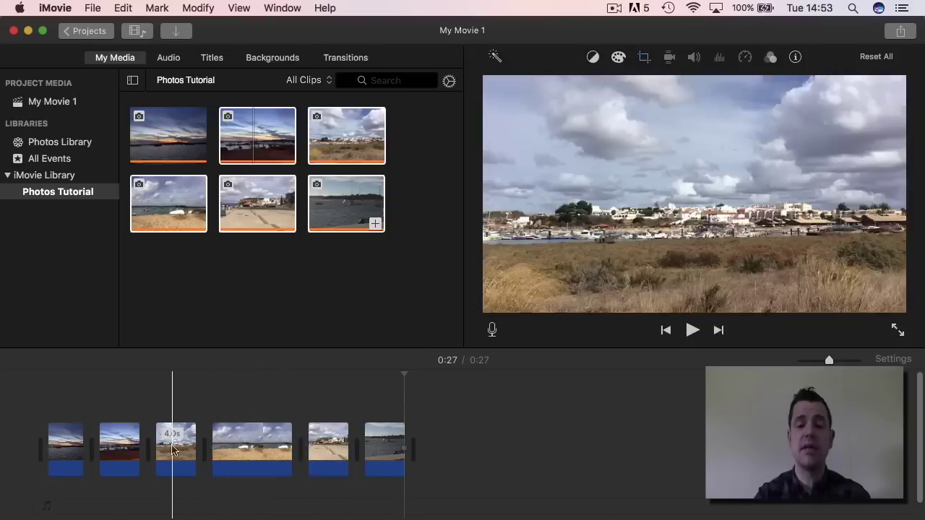
# Step: Add a Reveal Lower Third title over the start of the beach clip with the text "A Boat"
pyautogui.click(232, 448)
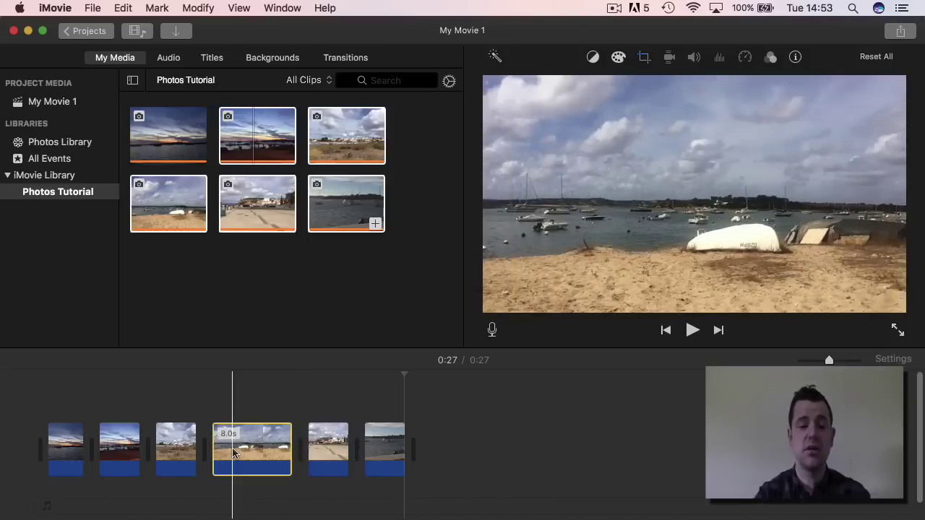
pyautogui.click(213, 59)
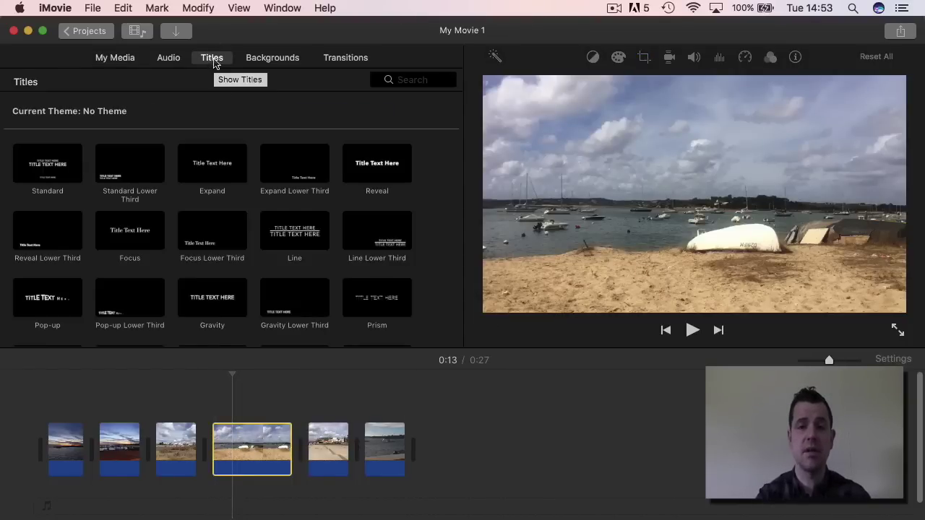
pyautogui.click(38, 241)
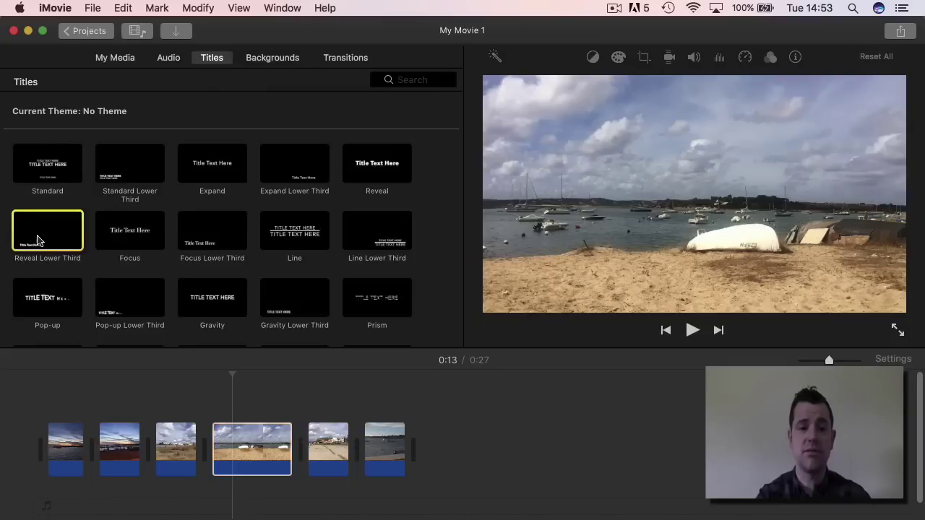
pyautogui.moveTo(38, 241); pyautogui.dragTo(220, 411)
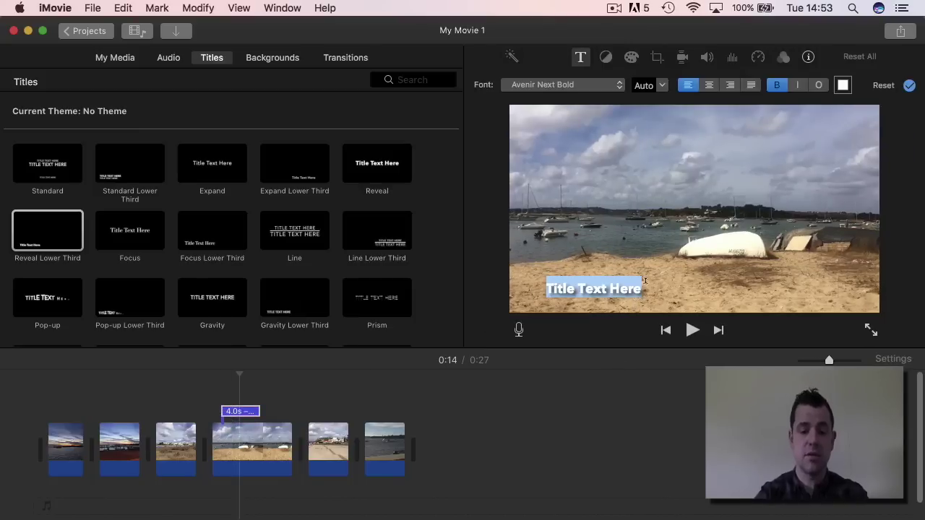
pyautogui.write('A Boat')
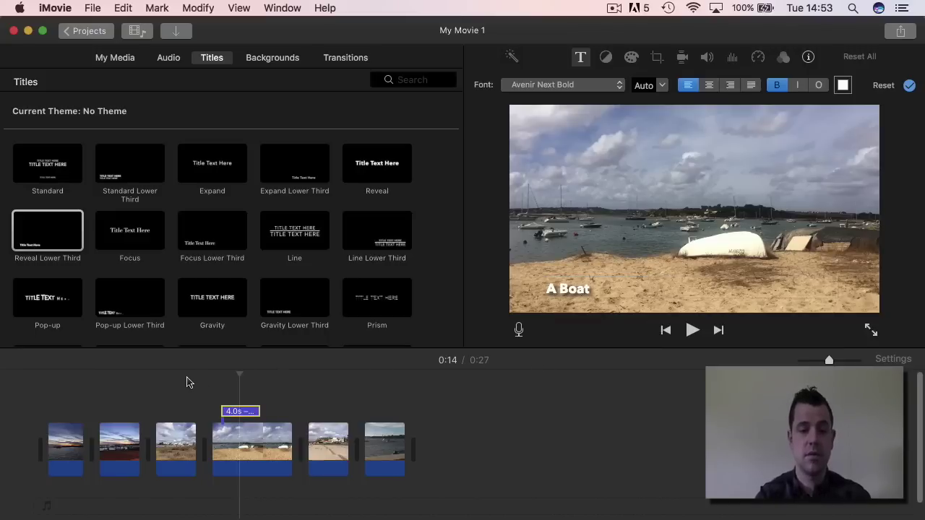
# Step: Play the movie from before the beach clip to review how the new title appears
pyautogui.moveTo(237, 373); pyautogui.dragTo(182, 376)
pyautogui.press('space')
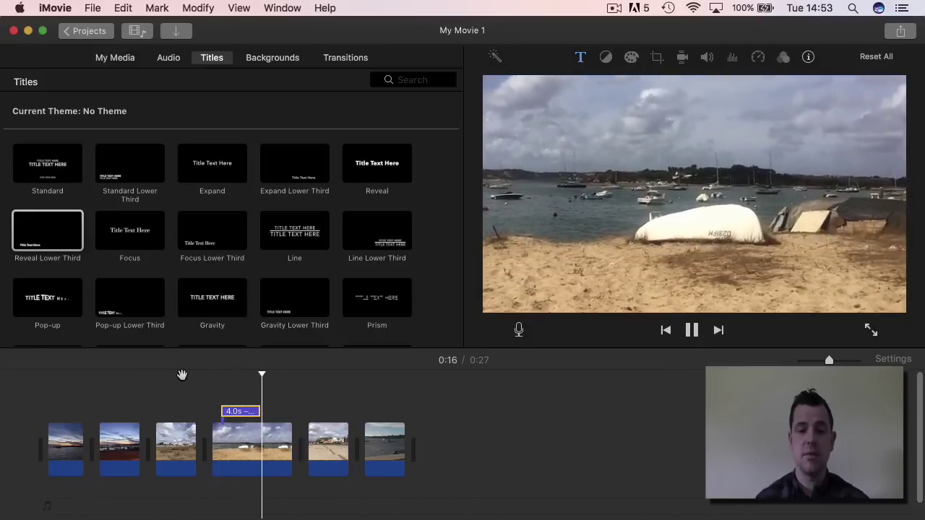
pyautogui.press('space')
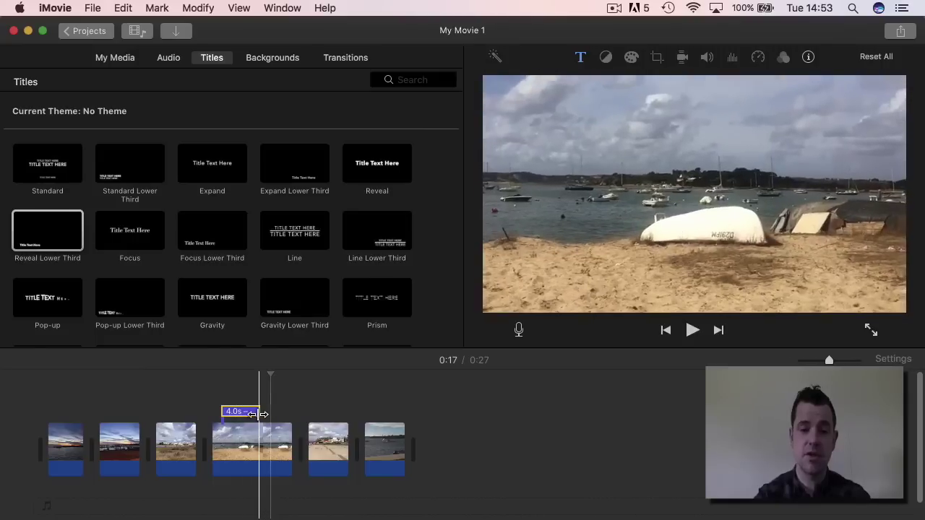
# Step: Extend the "A Boat" title to 5.9 s and play that part of the movie to check it
pyautogui.moveTo(259, 412); pyautogui.dragTo(279, 414)
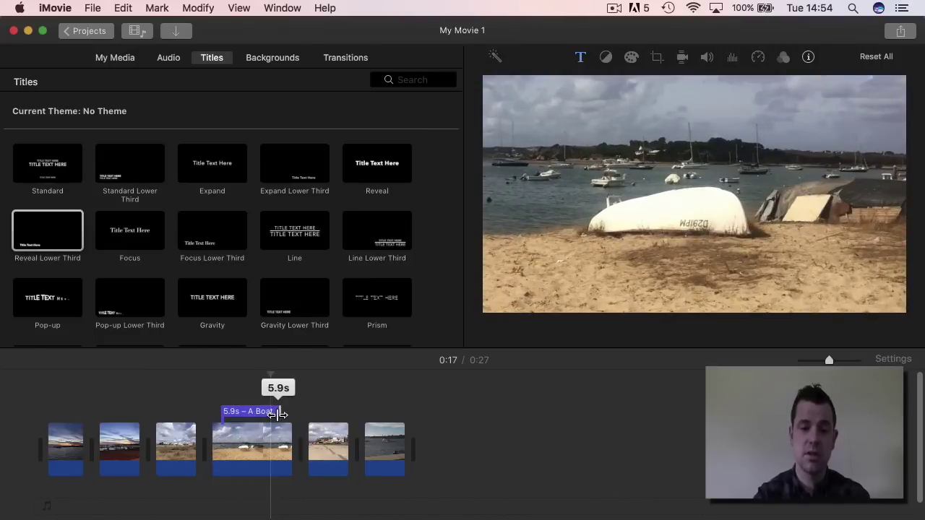
pyautogui.click(244, 412)
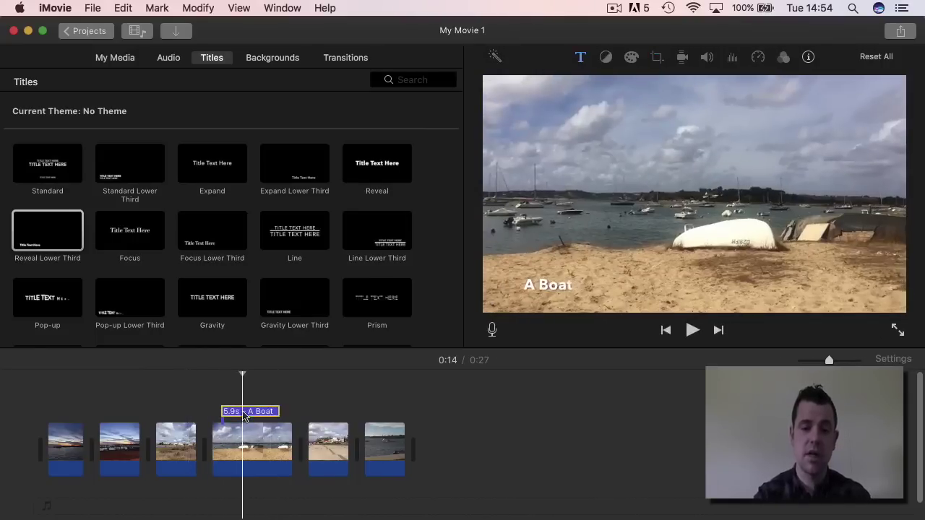
pyautogui.click(189, 397)
pyautogui.press('space')
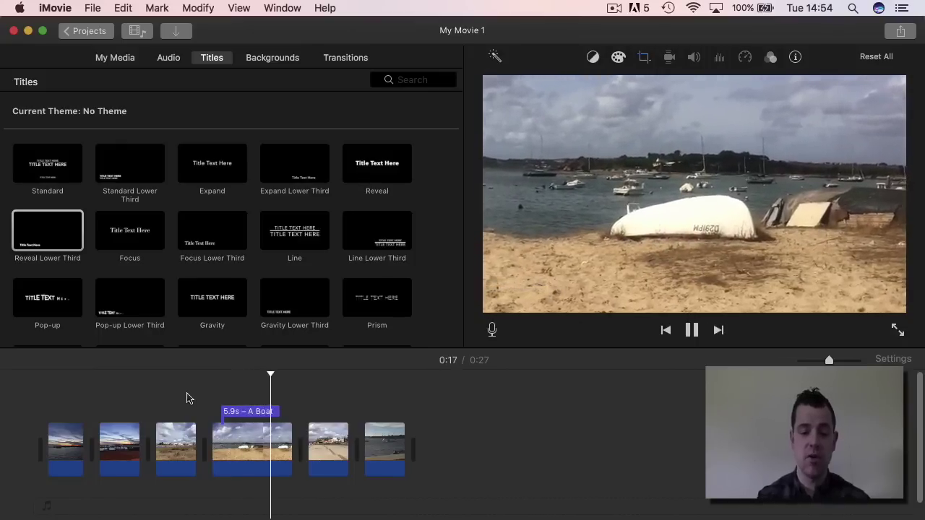
pyautogui.press('space')
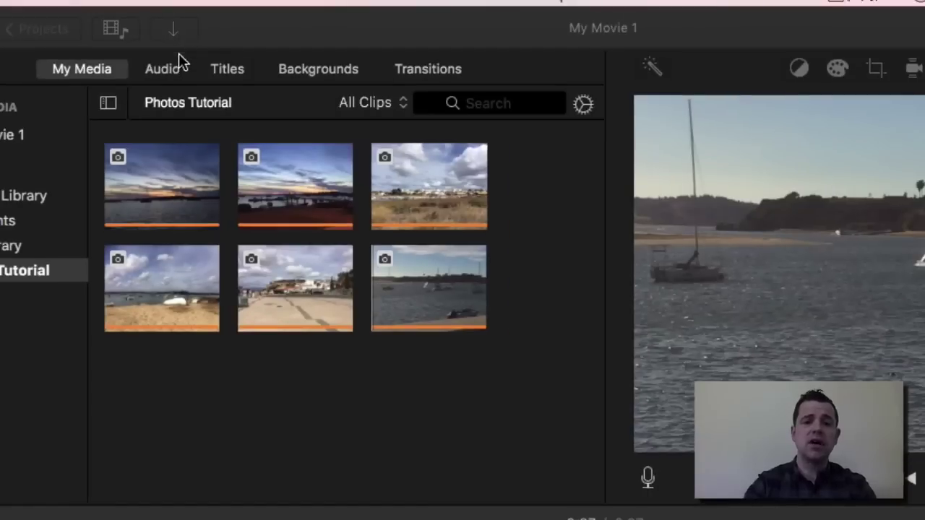
# Step: View the iTunes songs available as audio and the list of music sources
pyautogui.click(170, 72)
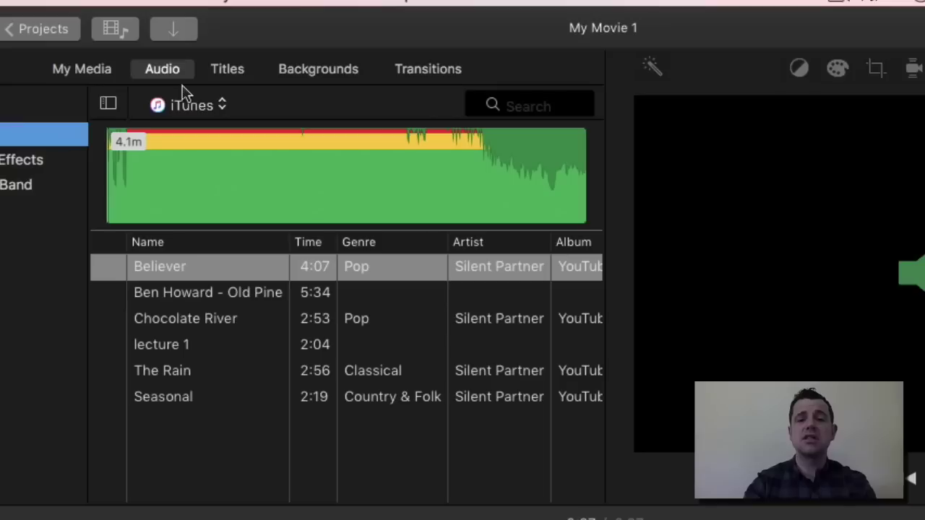
pyautogui.click(221, 109)
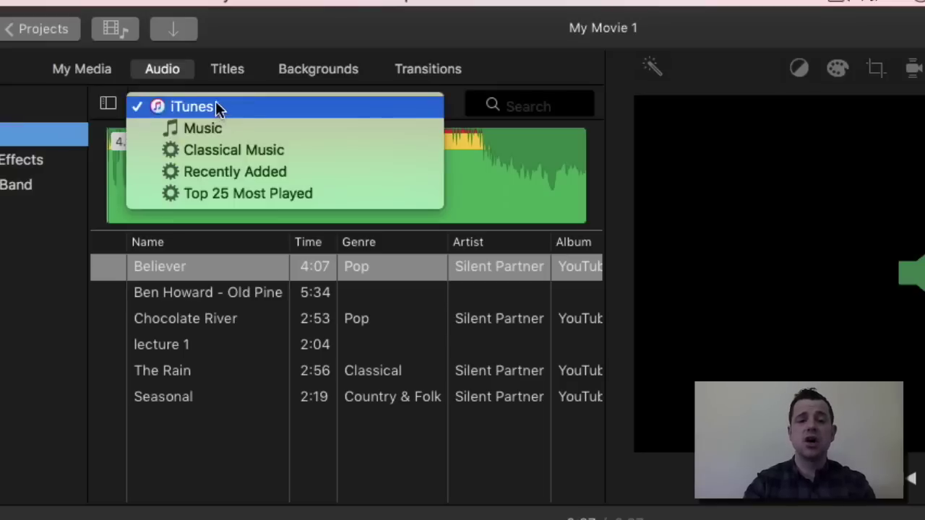
pyautogui.click(222, 107)
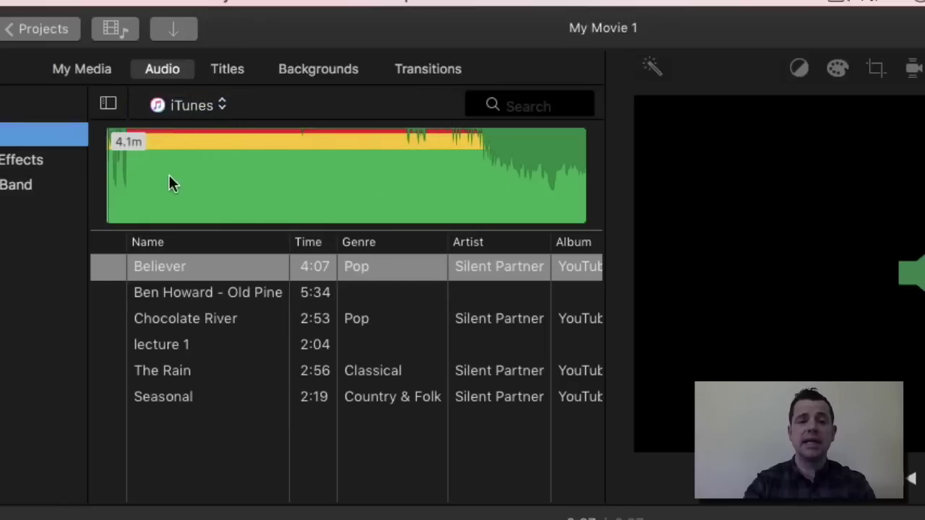
# Step: Import Chocolate_River.mp3 from the Desktop into the Photos Tutorial event
pyautogui.click(182, 31)
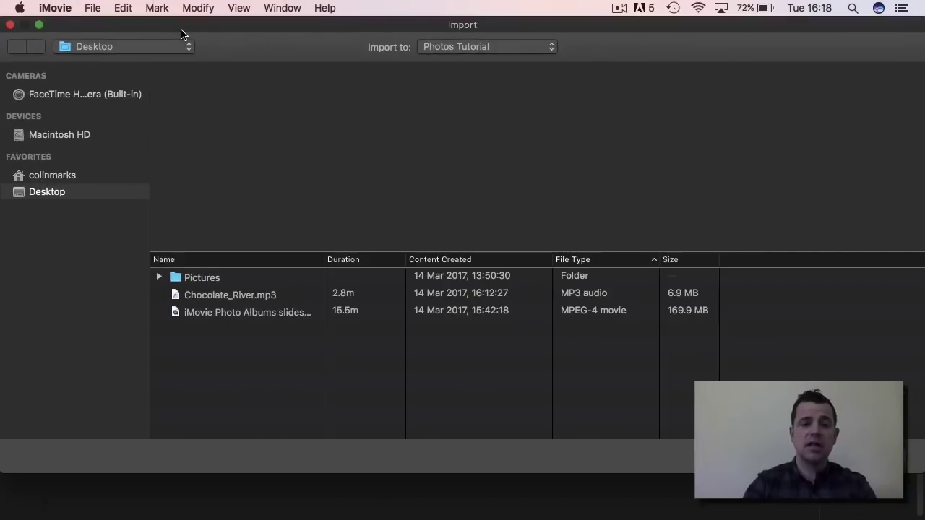
pyautogui.click(212, 303)
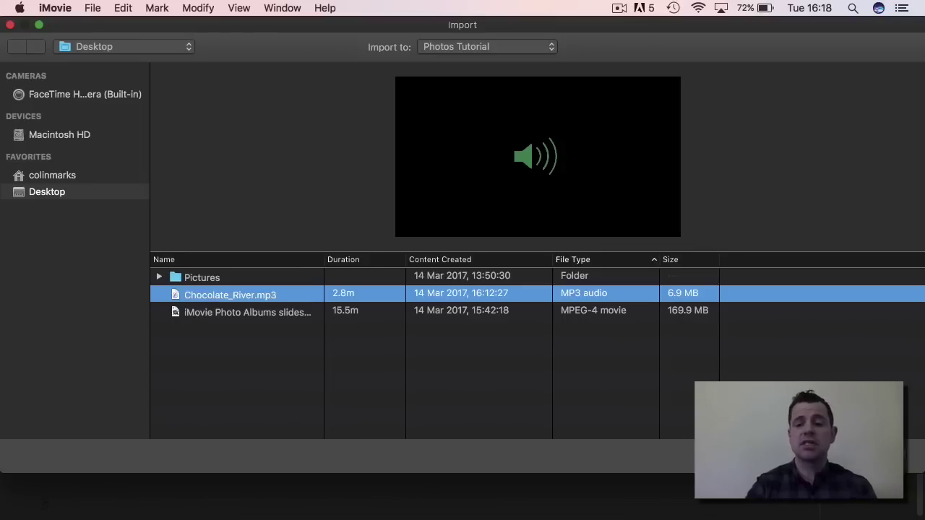
pyautogui.press('Return')
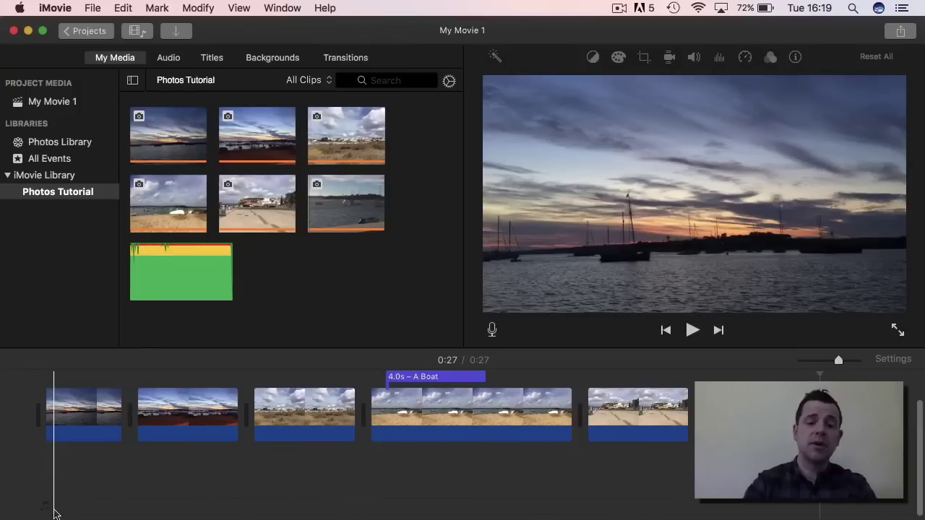
# Step: Try placing the imported Chocolate_River song in the background music track from the movie's start, and undo it
pyautogui.click(184, 275)
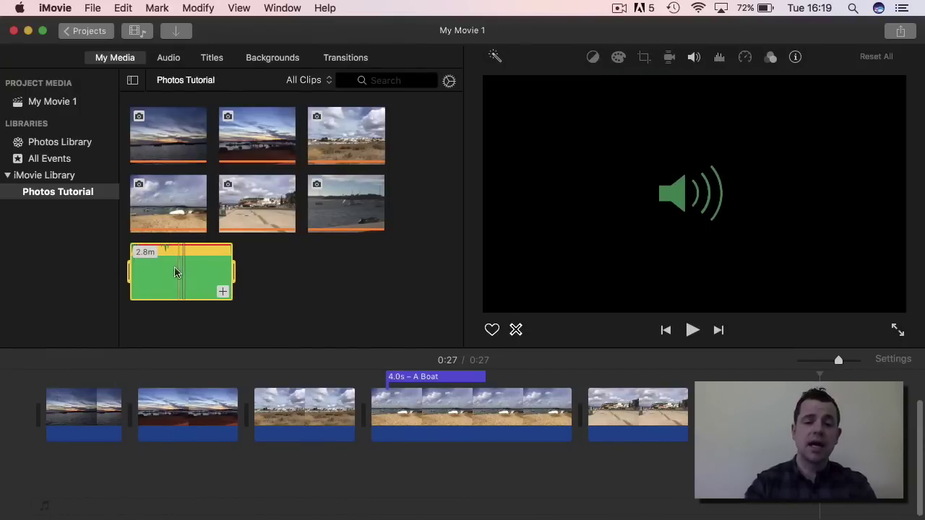
pyautogui.moveTo(169, 268); pyautogui.dragTo(44, 512)
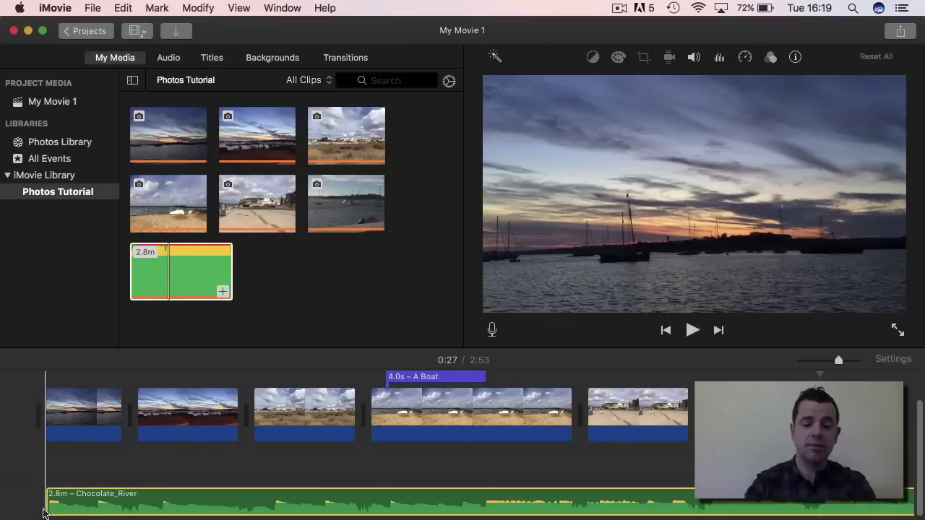
pyautogui.press('super+z')
# Step: Add the imported Chocolate_River song to the movie with the clip's add control, and delete it from the timeline
pyautogui.click(183, 272)
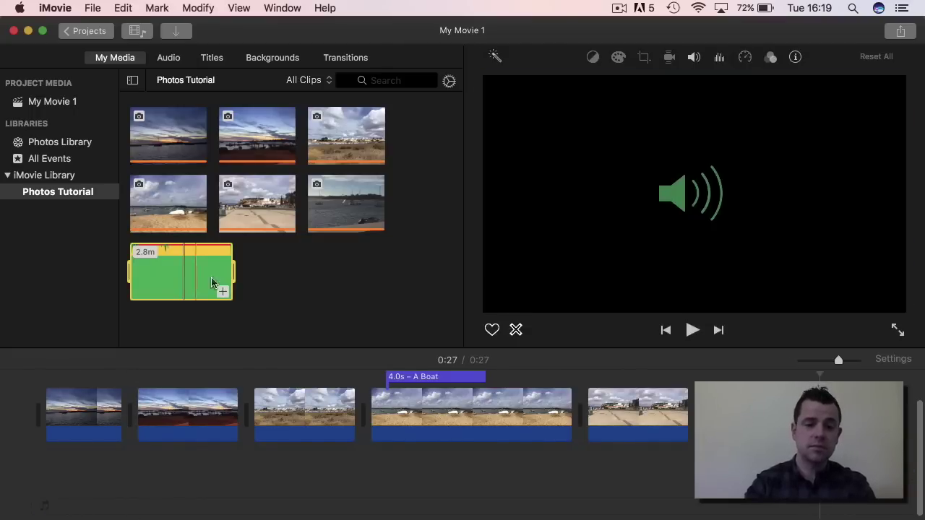
pyautogui.click(222, 291)
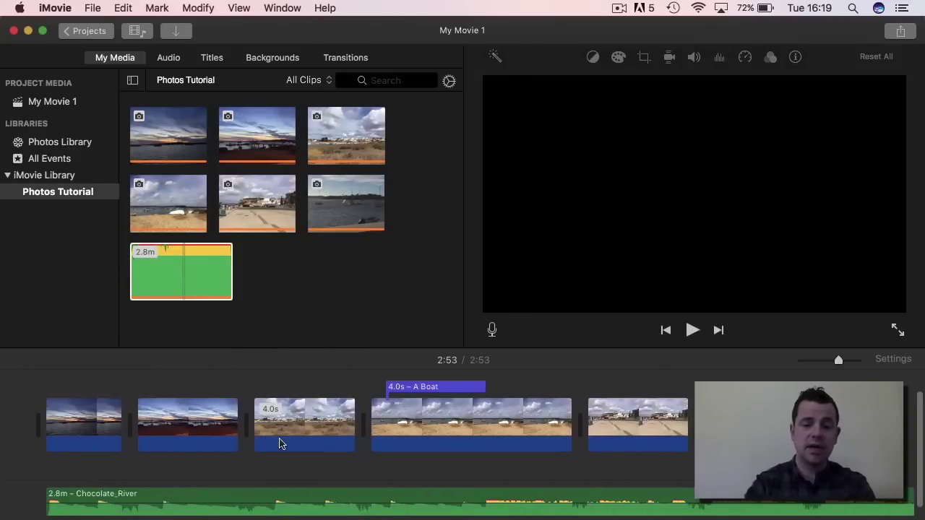
pyautogui.click(220, 498)
pyautogui.press('Delete')
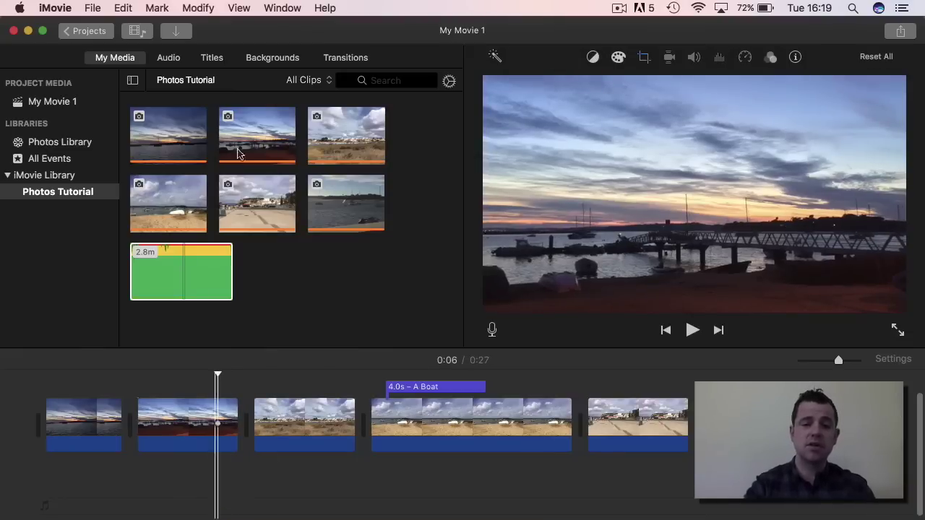
# Step: Add Chocolate River from the iTunes library to the background music track, starting at the beginning of the movie
pyautogui.click(169, 57)
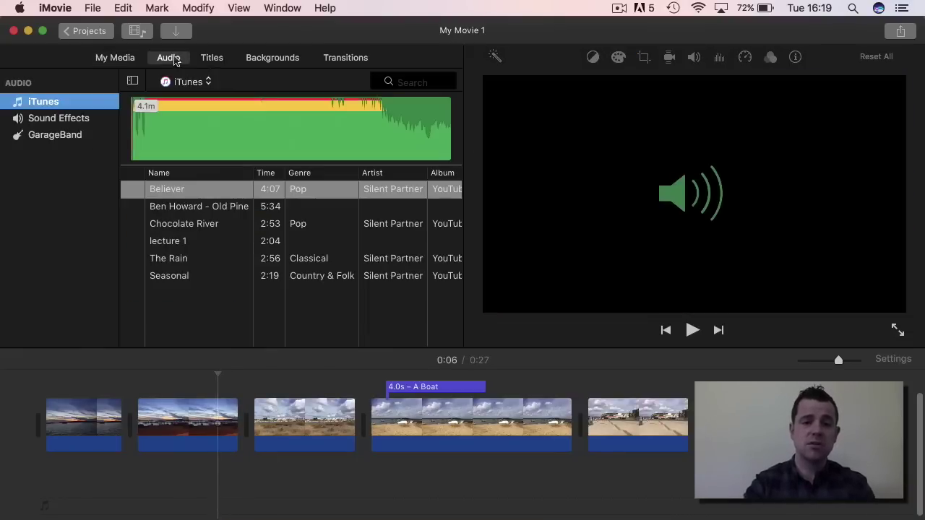
pyautogui.click(186, 225)
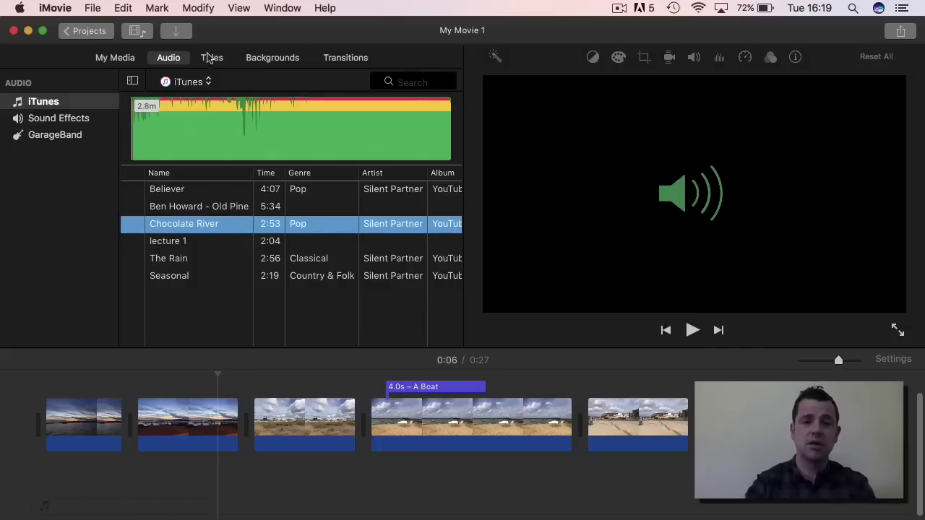
pyautogui.moveTo(192, 225); pyautogui.dragTo(49, 514)
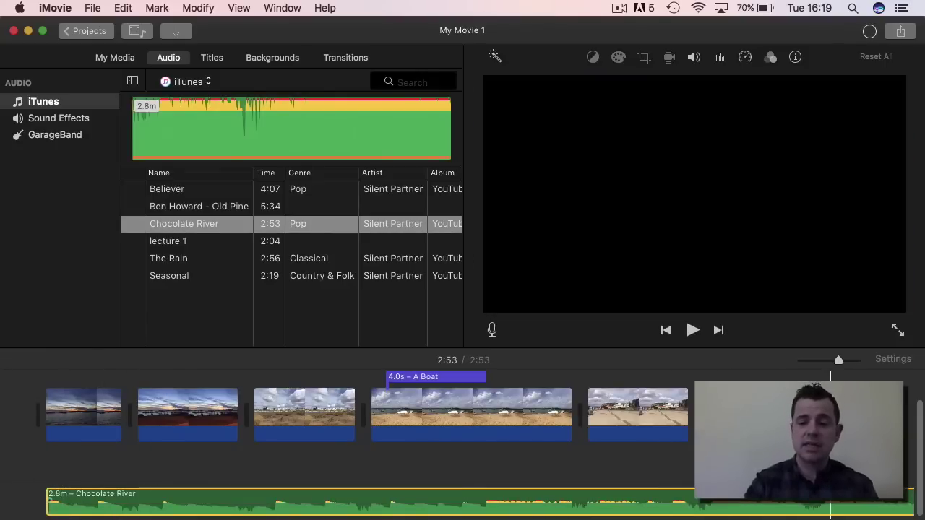
# Step: Split the Chocolate River track where the last photo ends, at 27.0 s, and delete the leftover part
pyautogui.click(819, 434)
pyautogui.rightClick(814, 504)
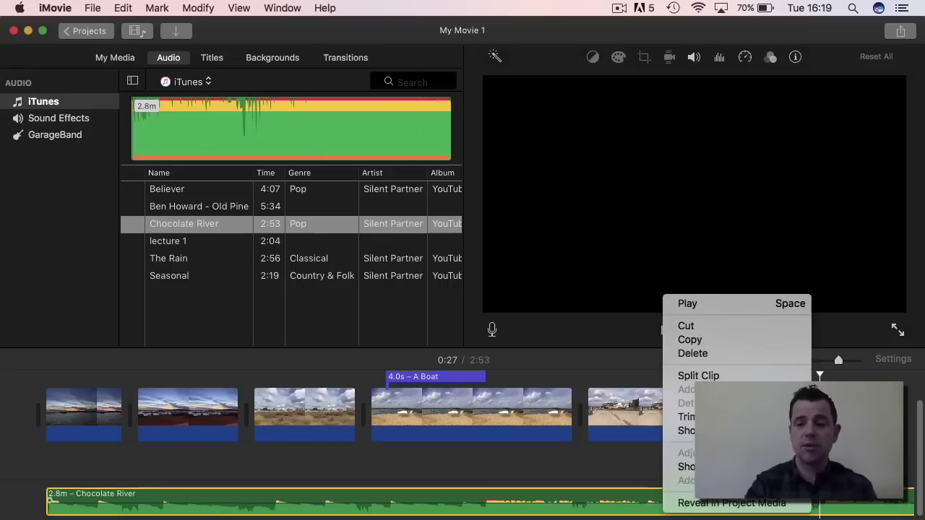
pyautogui.click(698, 376)
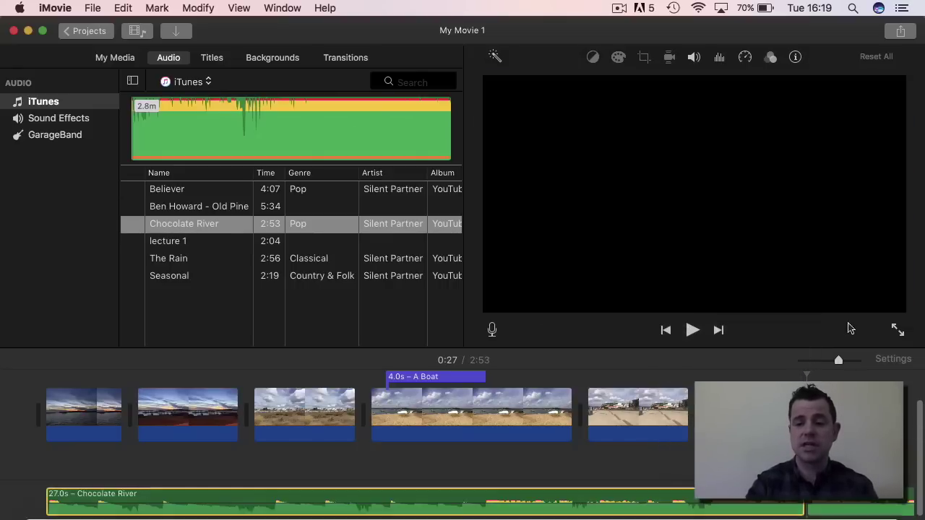
pyautogui.click(847, 506)
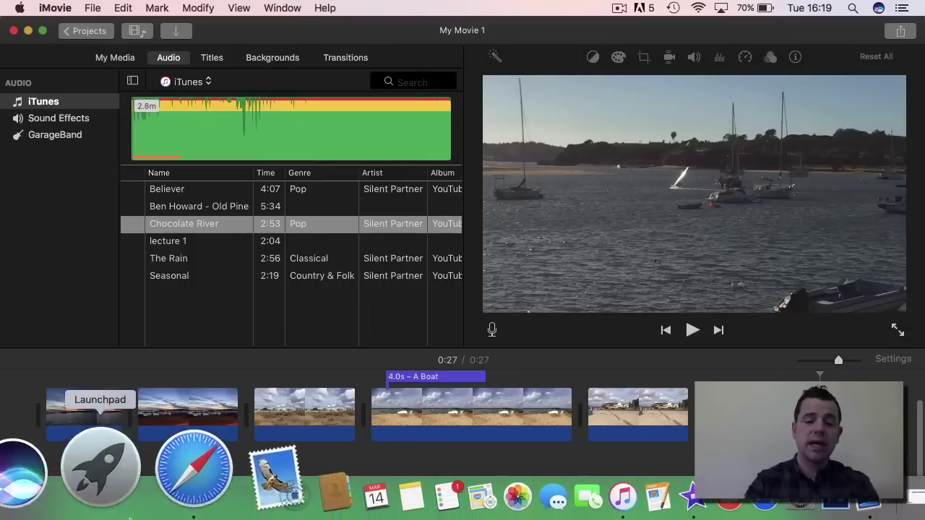
# Step: Play a brief moment of the trimmed Chocolate River track near its start
pyautogui.click(72, 500)
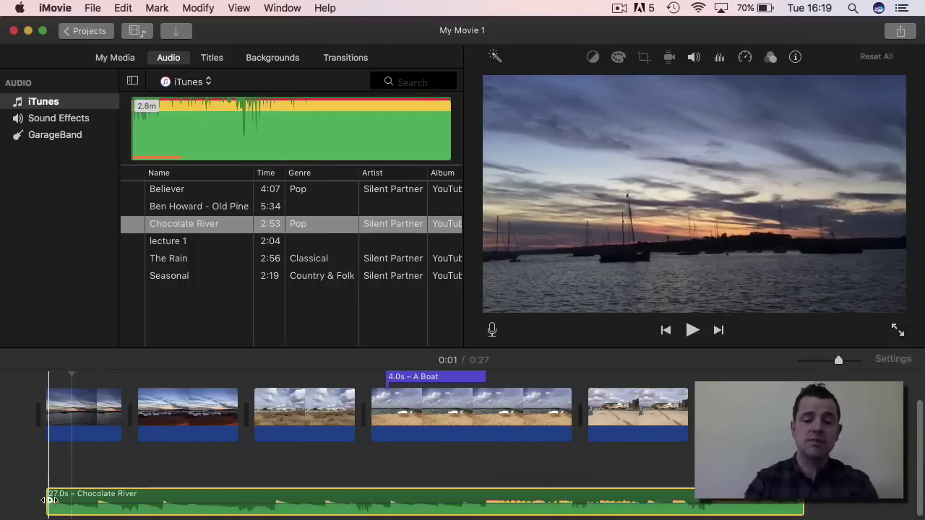
pyautogui.press('space')
pyautogui.press('space')
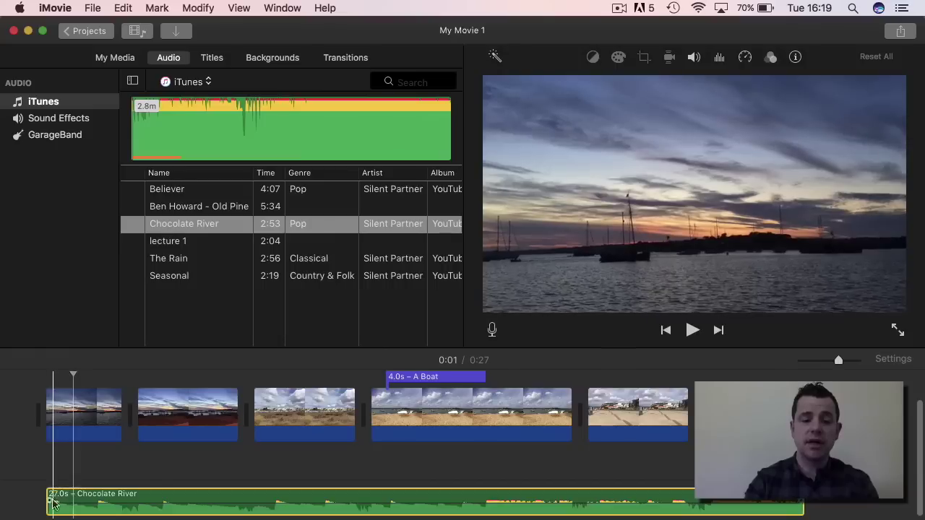
# Step: Fade in the Chocolate River track from its start to about the end of the first photo, and play the opening
pyautogui.moveTo(50, 498); pyautogui.dragTo(29, 498)
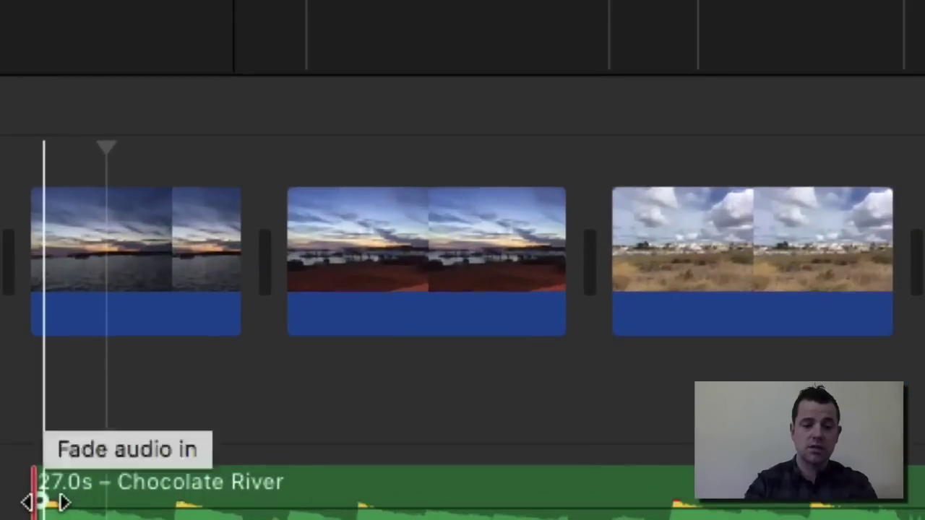
pyautogui.moveTo(45, 502); pyautogui.dragTo(239, 498)
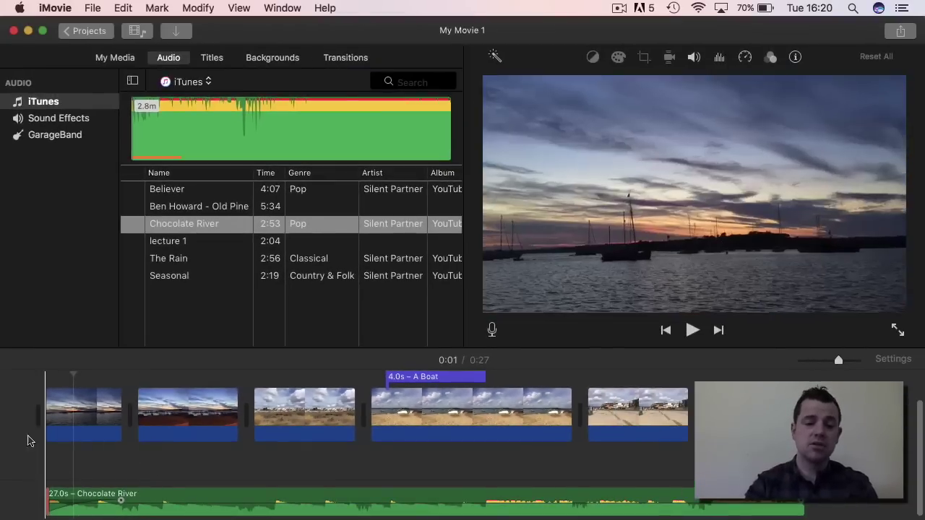
pyautogui.click(40, 439)
pyautogui.press('space')
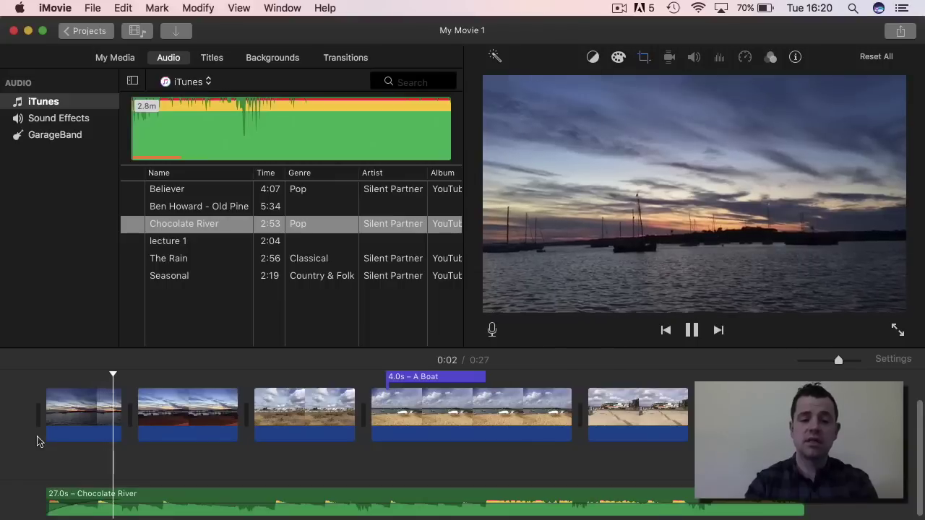
pyautogui.press('space')
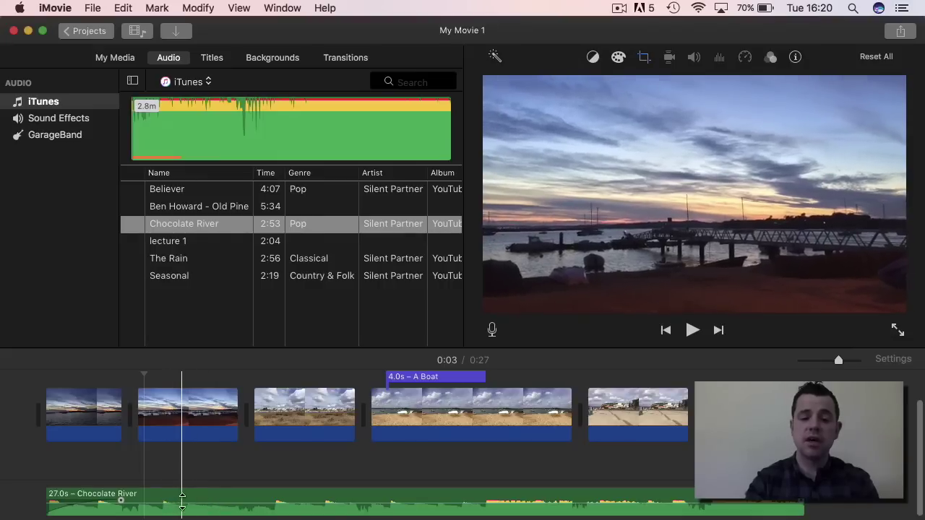
# Step: Lower the Chocolate River track's volume to about 32% and play the start of the movie to hear it
pyautogui.moveTo(182, 501); pyautogui.dragTo(182, 499)
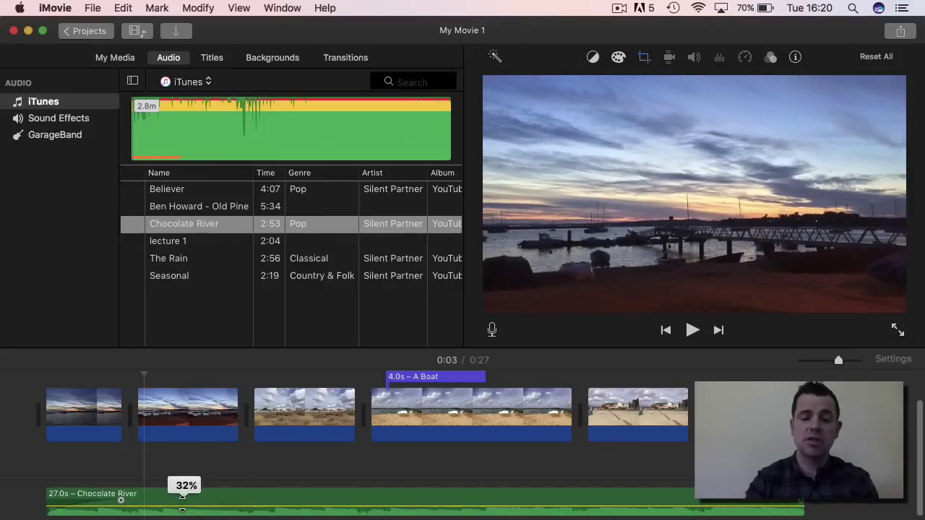
pyautogui.click(45, 502)
pyautogui.press('space')
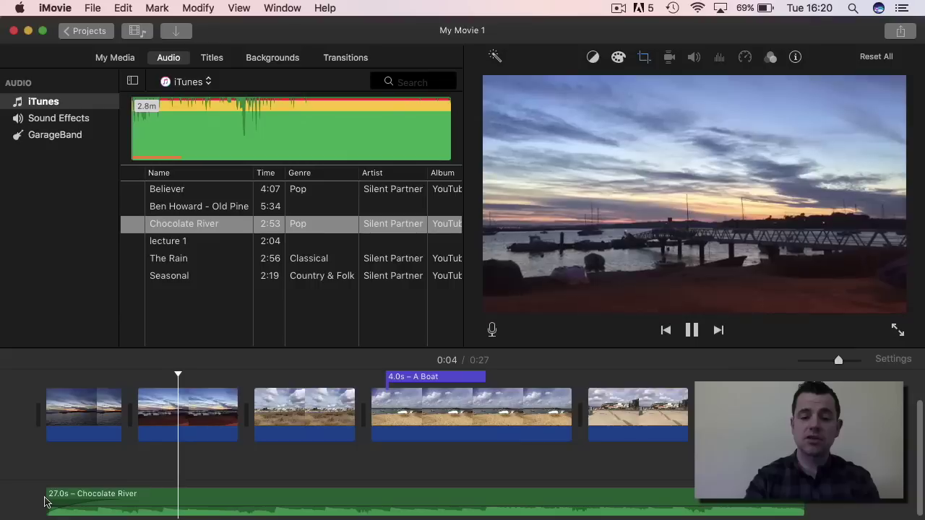
pyautogui.press('space')
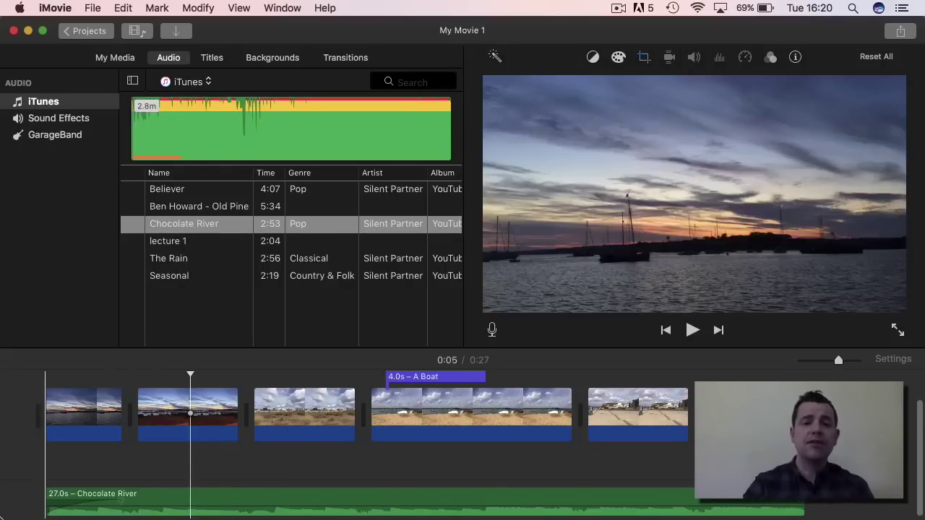
# Step: Export the movie as a 1080p, High quality Video and Audio file named My Movie 1, saved to the Desktop
pyautogui.click(117, 58)
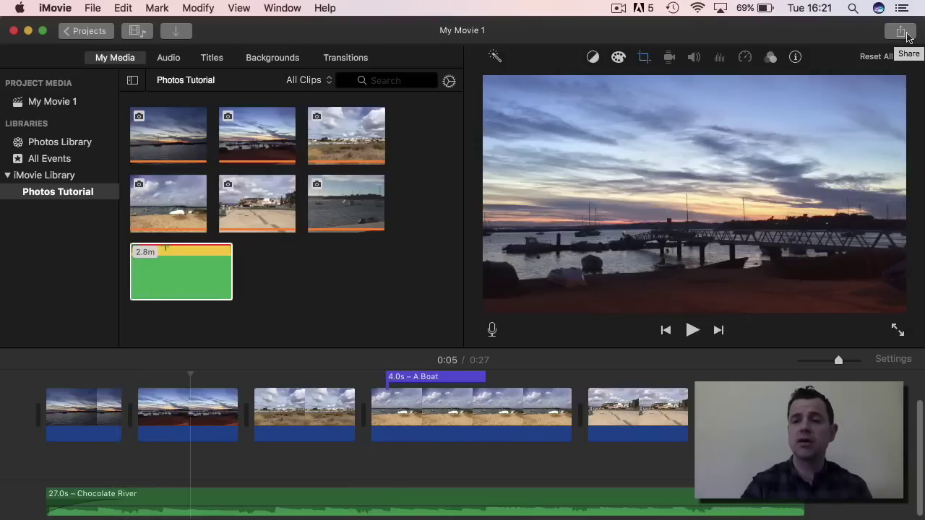
pyautogui.click(907, 36)
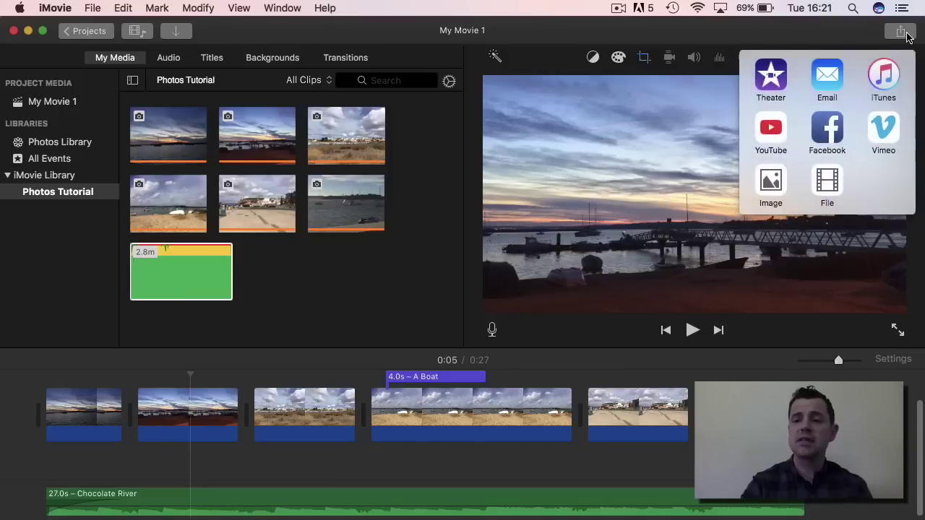
pyautogui.click(828, 185)
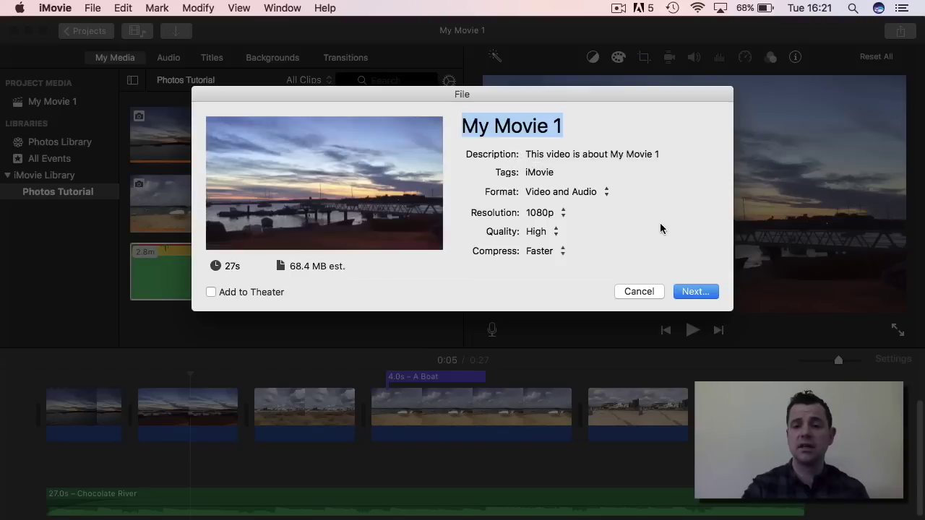
pyautogui.click(697, 293)
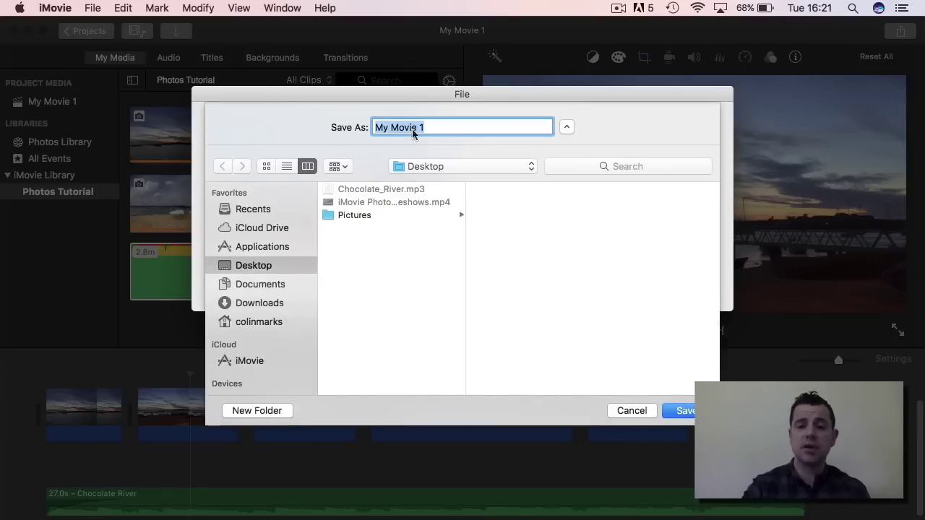
pyautogui.click(672, 409)
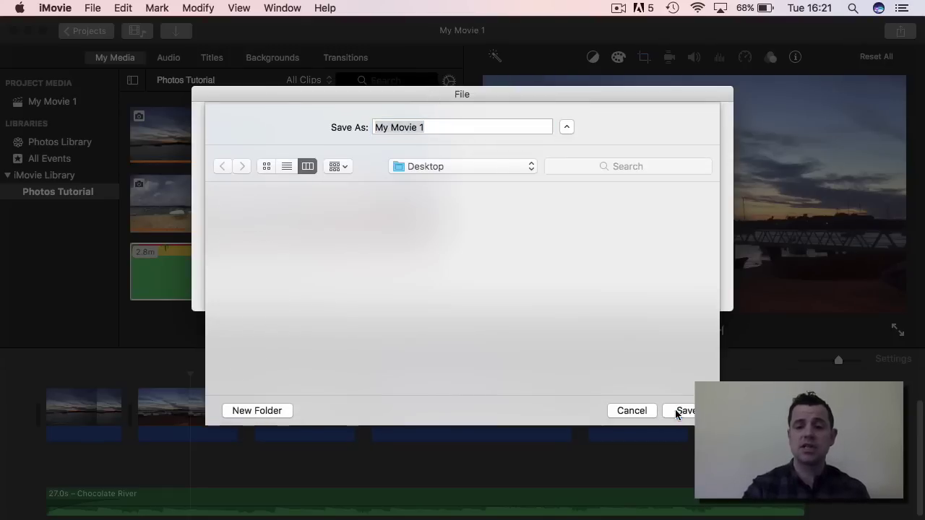